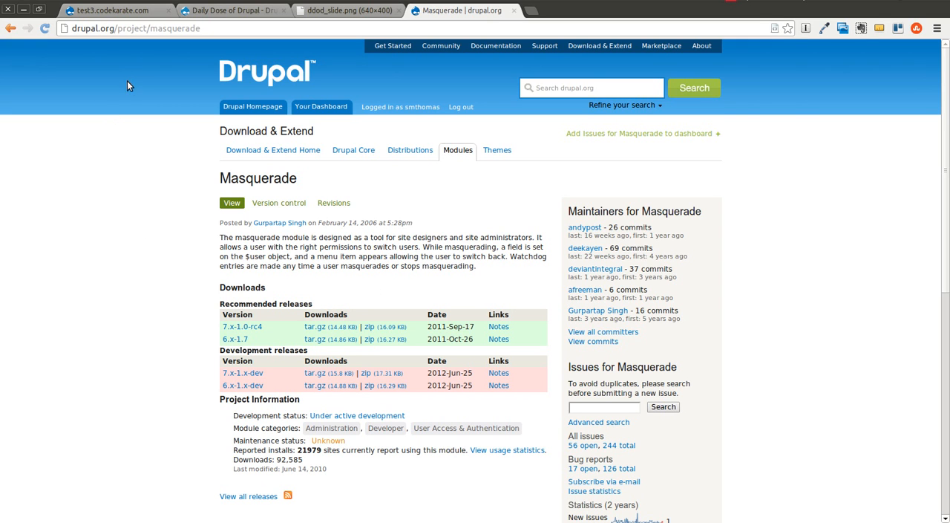
Step: Switch to the terminal, clear it, and change the working directory to ../../test3.codekarate.com/
click(135, 11)
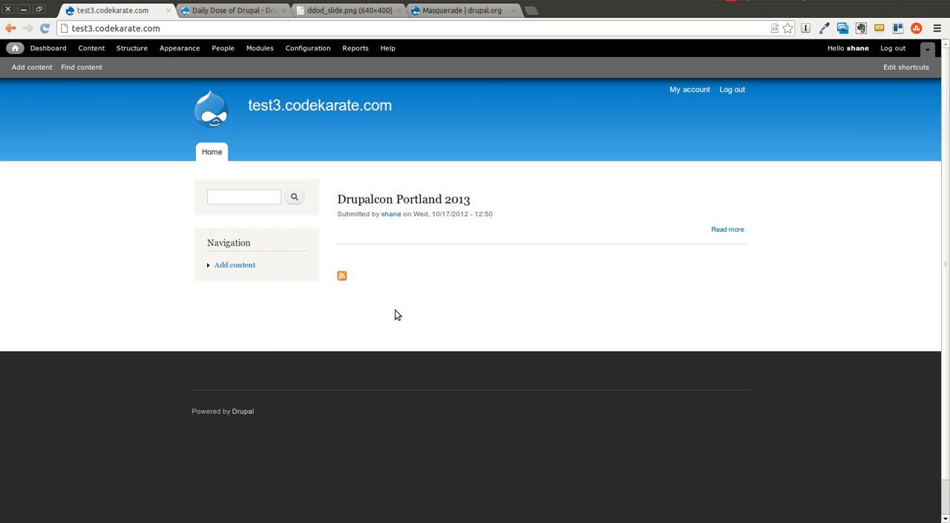
key(alt+Tab)
text(clear)
key(Return)
text(cd ../../test)
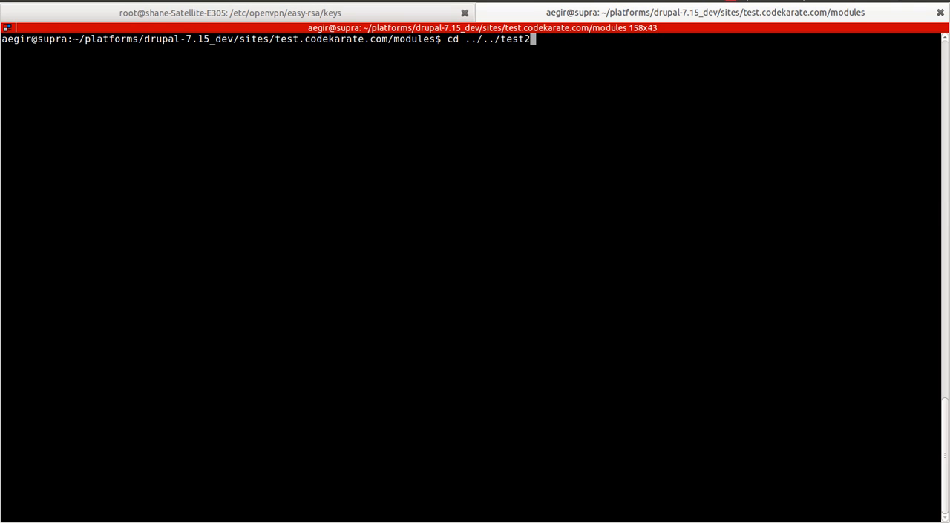
text(3)
key(Tab)
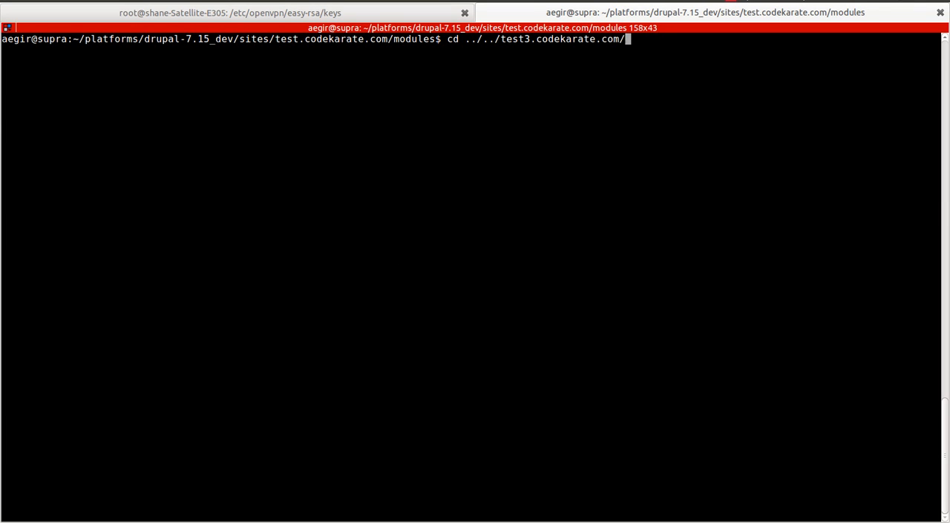
key(Return)
Step: Download the masquerade module with drush dl, copying its project name from the end of the drupal.org project page's URL
text(drush dl mas)
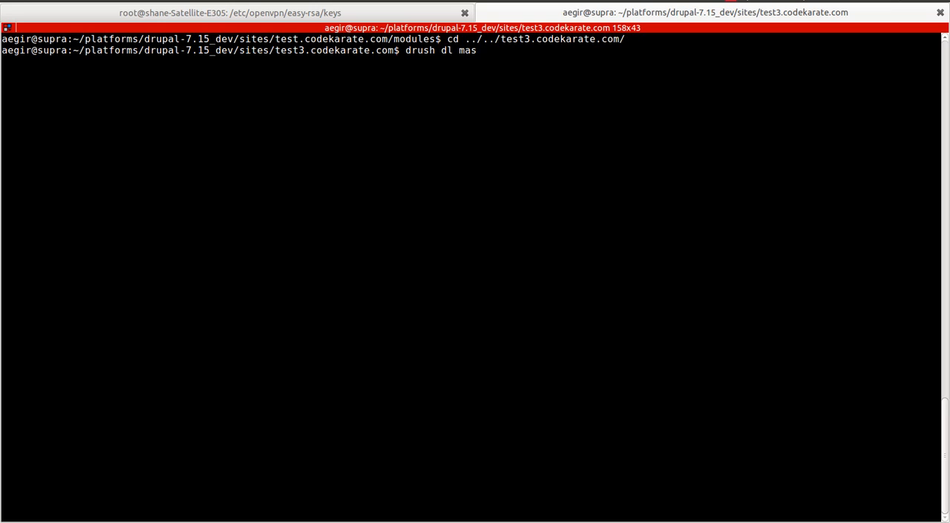
key(alt+Tab)
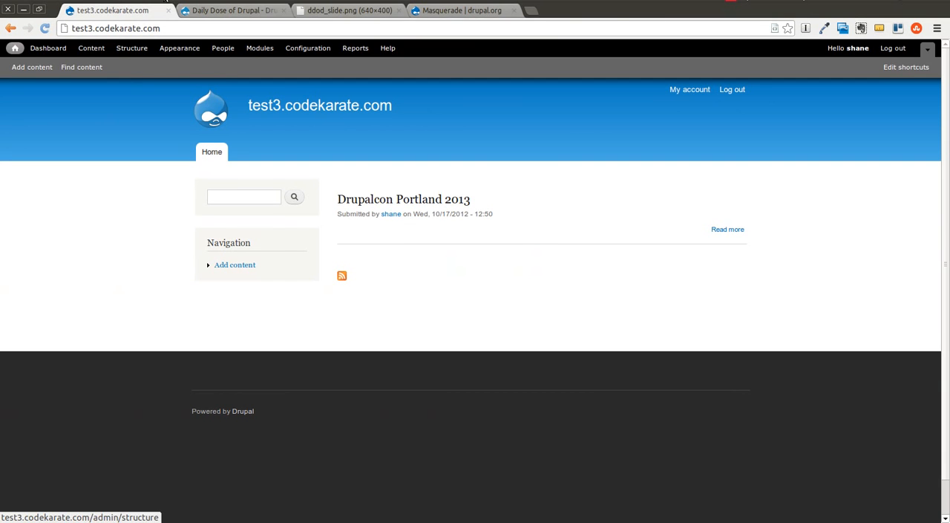
click(420, 11)
drag(215, 26, 151, 28)
key(ctrl+c)
key(alt+Tab)
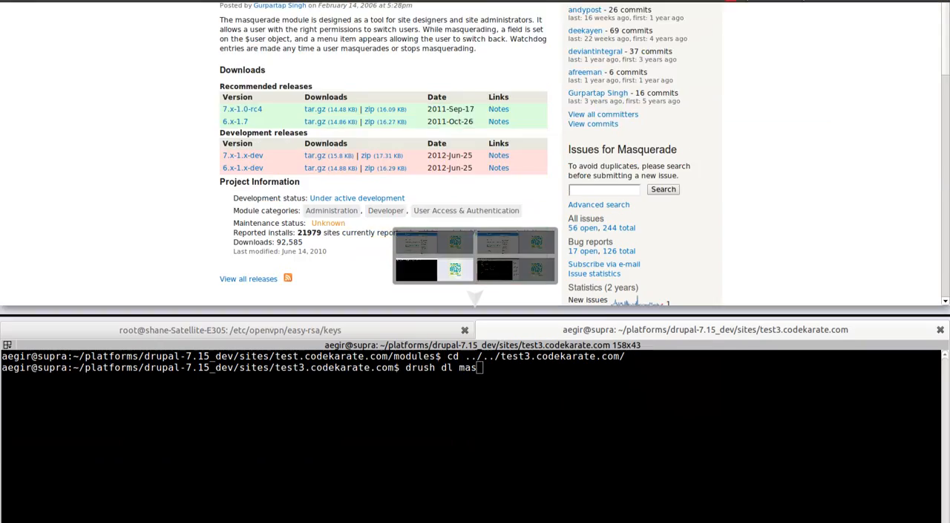
key(BackSpace)
key(BackSpace)
key(BackSpace)
key(ctrl+shift+v)
key(Return)
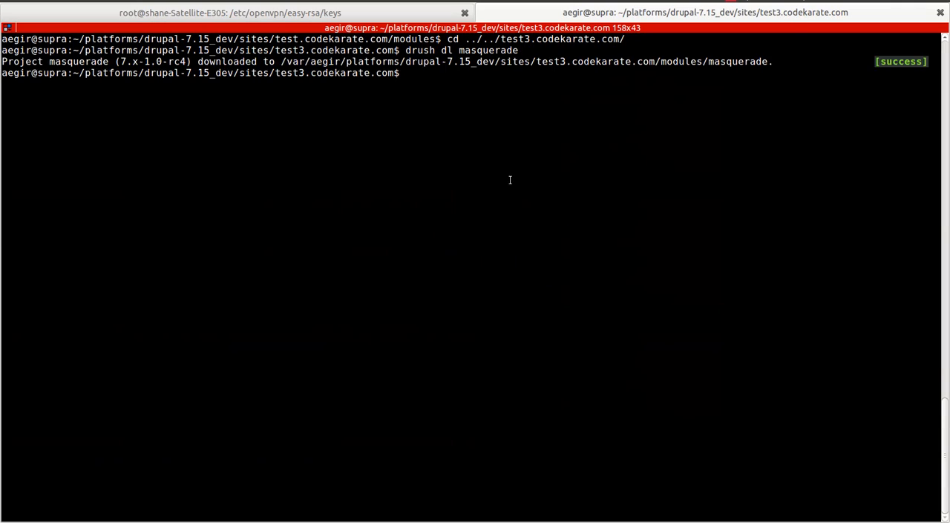
Step: Switch back to the browser, enable the Masquerade module on the test3.codekarate.com site and save the configuration
key(alt+Tab)
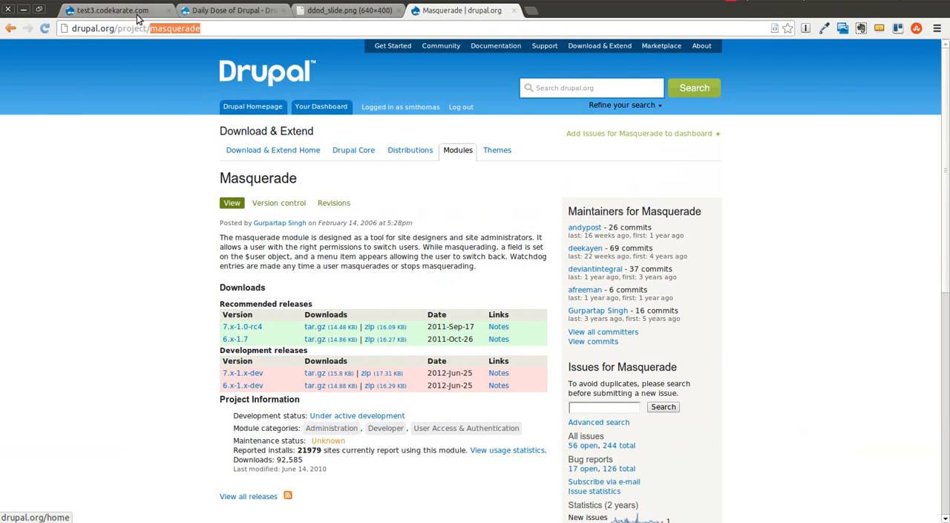
click(112, 10)
click(259, 49)
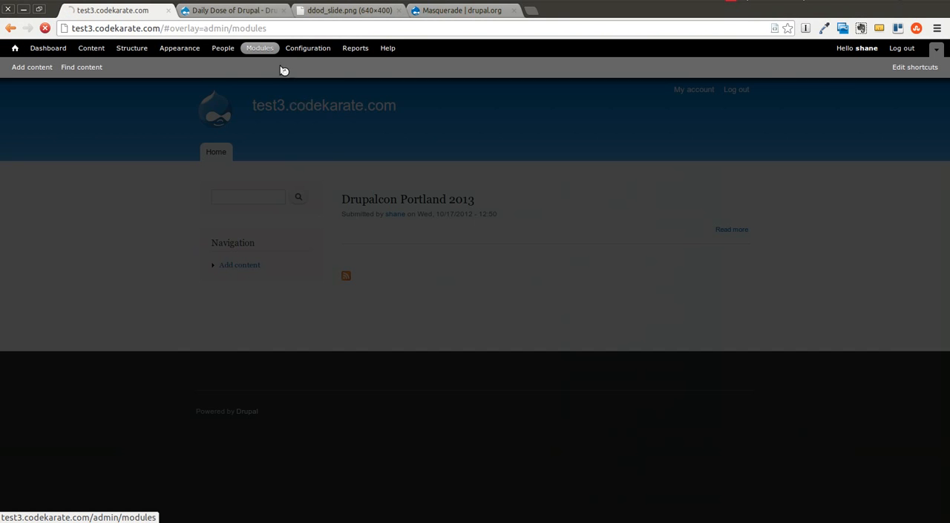
scroll(334, 253, down, 20)
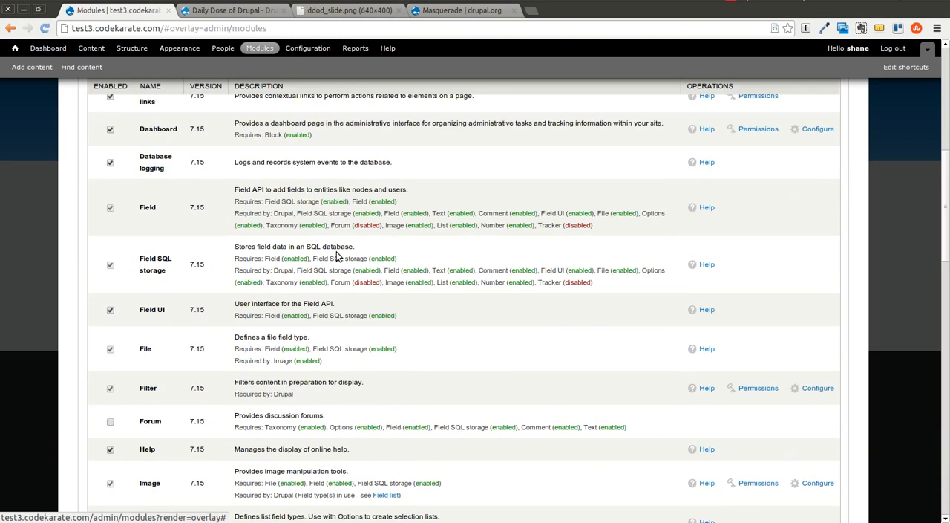
scroll(335, 252, up, 15)
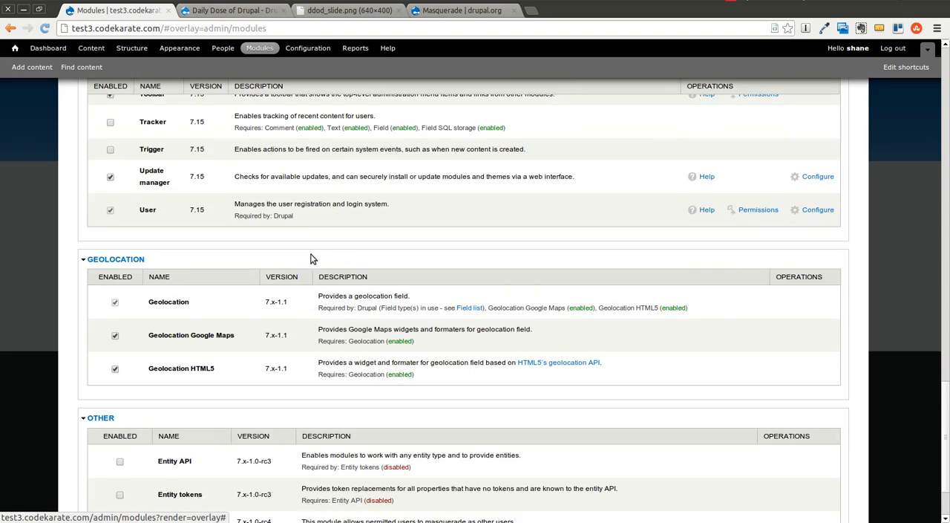
scroll(223, 244, up, 5)
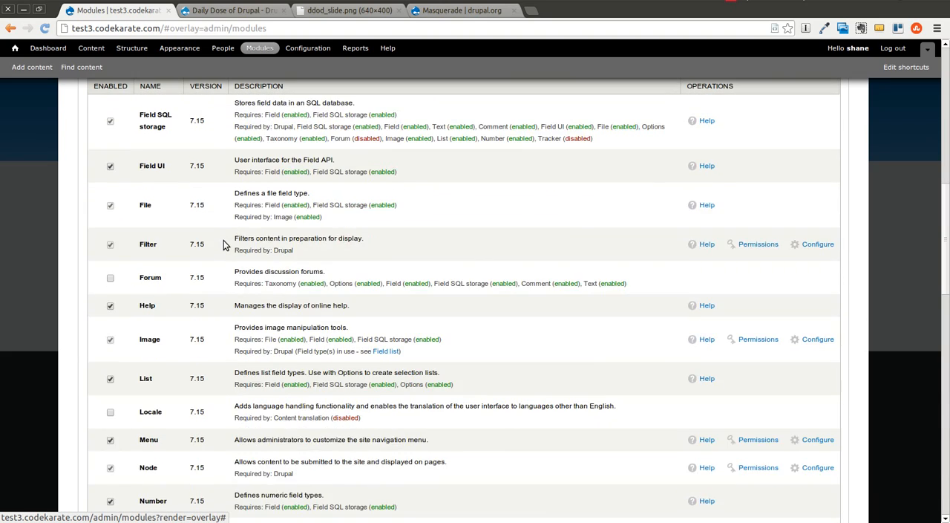
scroll(223, 244, up, 3)
scroll(225, 242, down, 8)
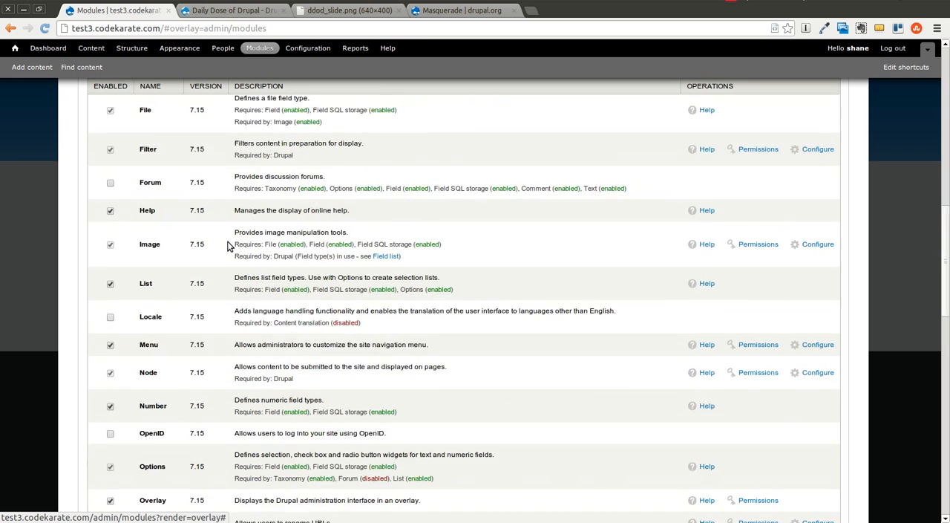
scroll(231, 246, down, 9)
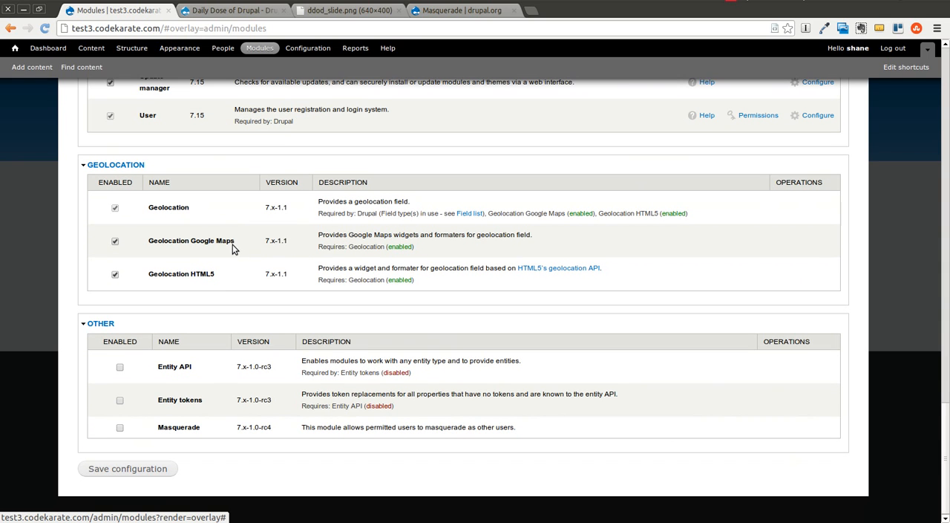
click(119, 429)
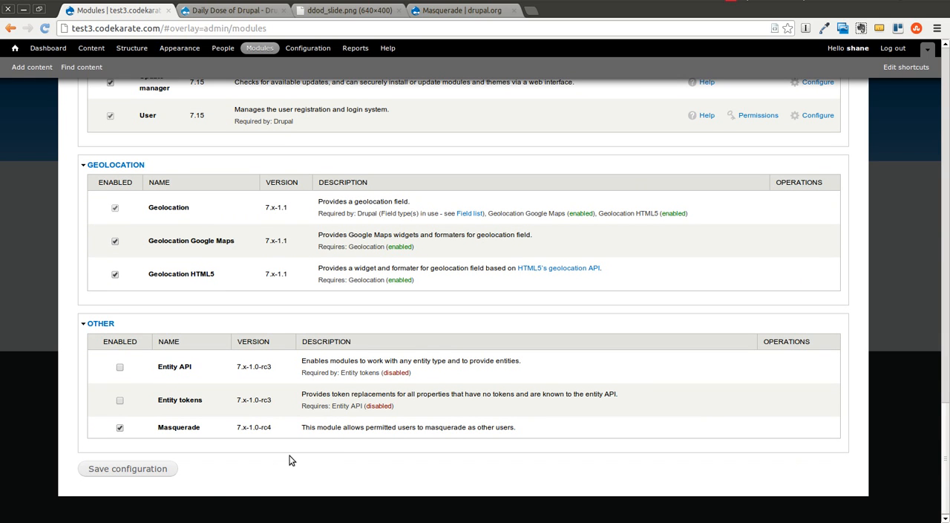
click(146, 469)
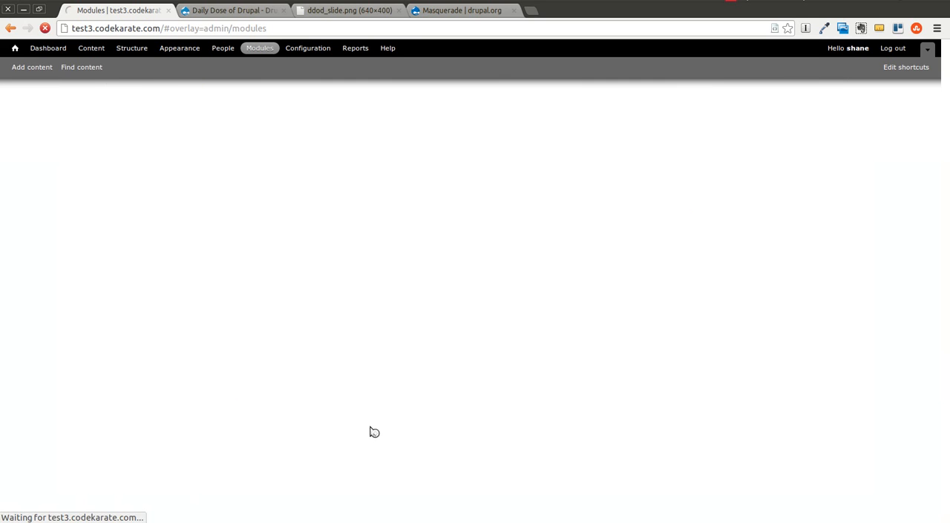
Step: Open the Masquerade module's permissions in a new browser tab and examine which roles hold each one
scroll(421, 412, down, 10)
scroll(428, 410, down, 5)
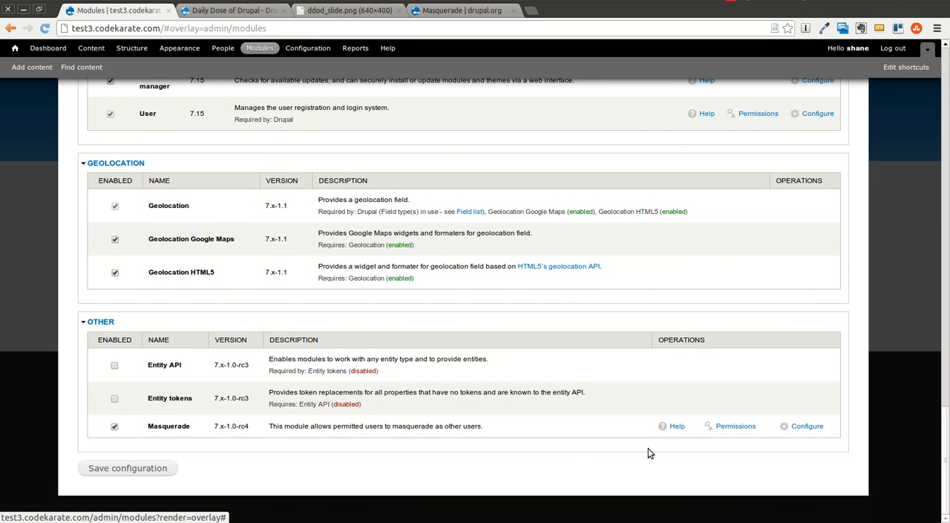
right_click(736, 426)
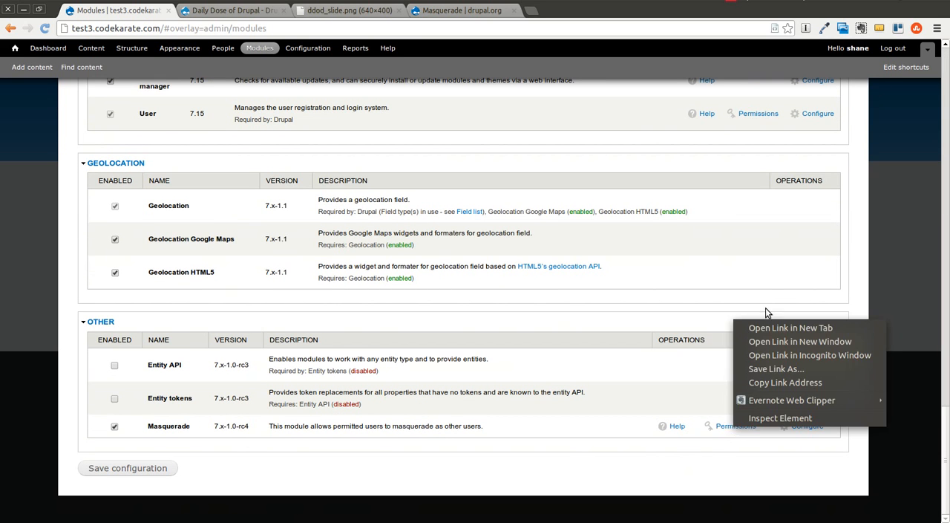
click(761, 327)
click(216, 17)
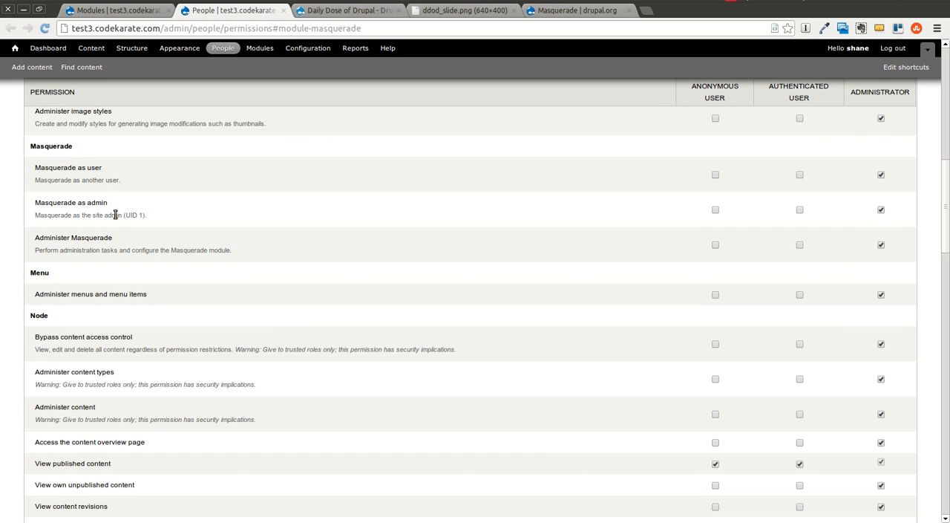
drag(124, 215, 146, 216)
click(880, 173)
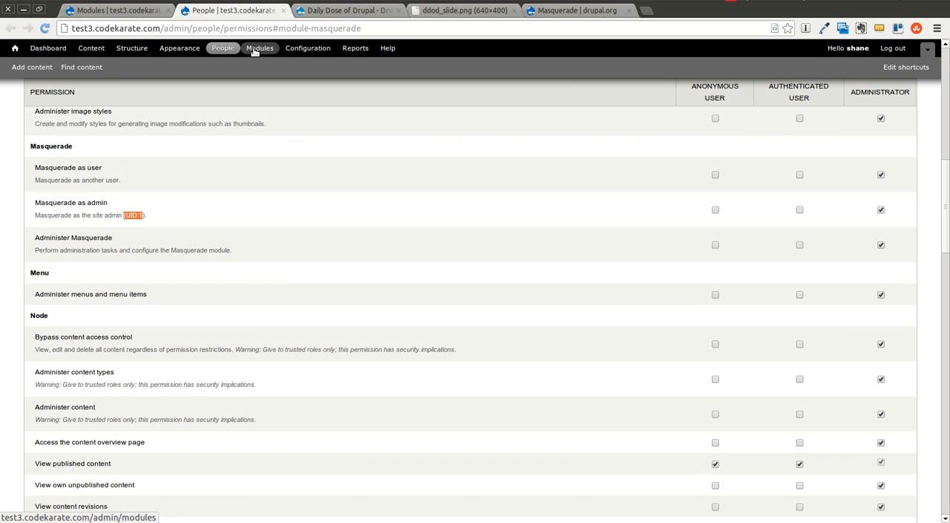
Step: Return to the module list and open the Masquerade module's configuration page
click(119, 10)
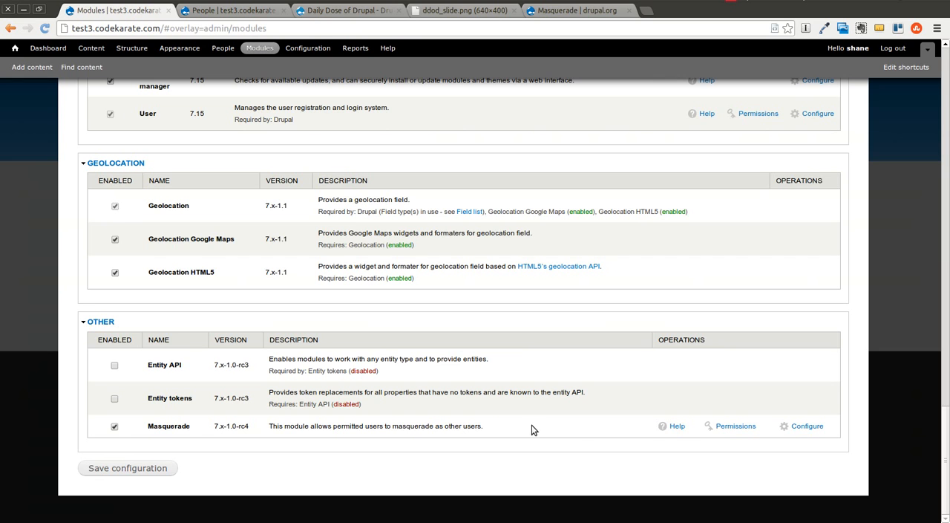
click(800, 425)
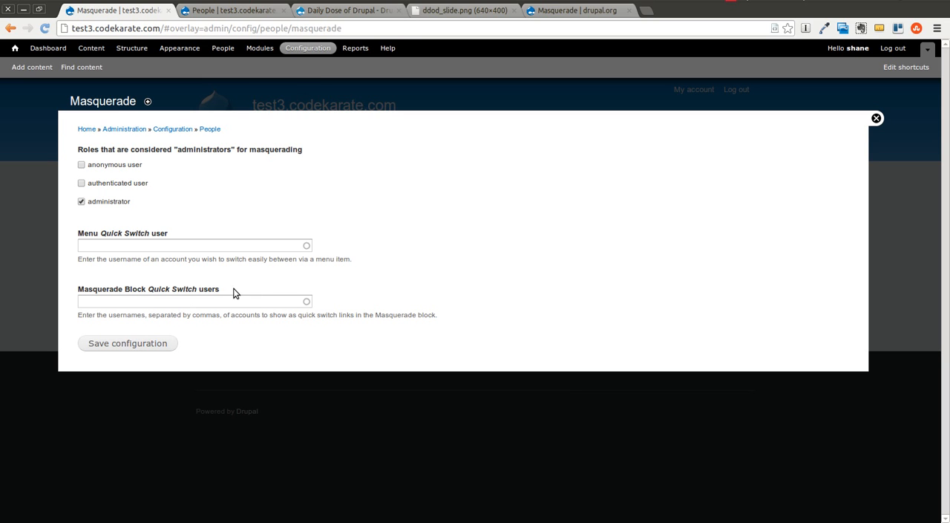
Step: Open the People administration page in a new browser tab and close the old permissions page
right_click(228, 48)
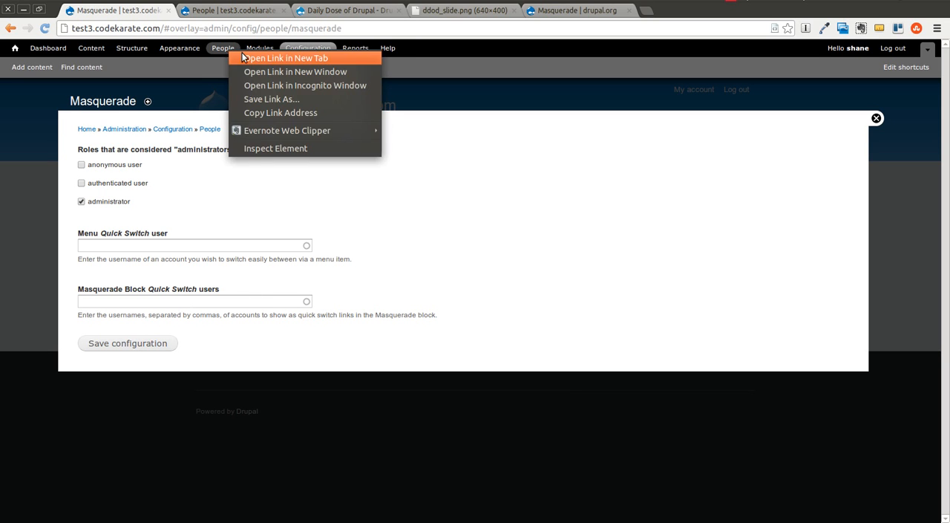
click(273, 57)
click(256, 10)
click(282, 11)
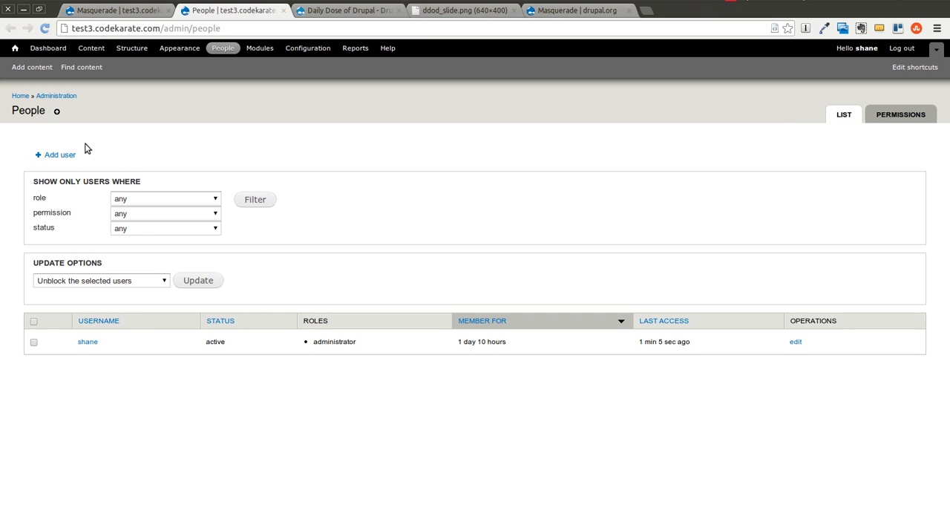
Step: Start adding a new user with the username test1 and enter the account's e-mail address
click(53, 155)
click(86, 187)
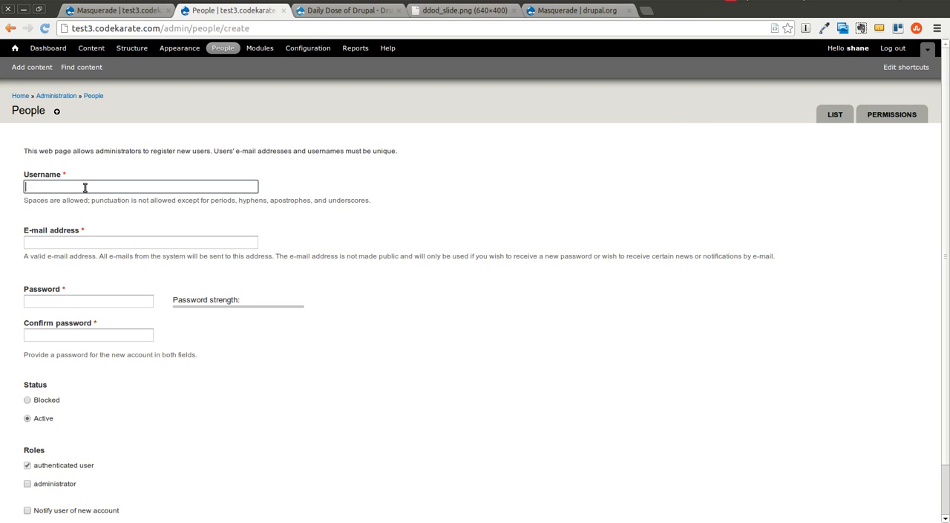
text(test1)
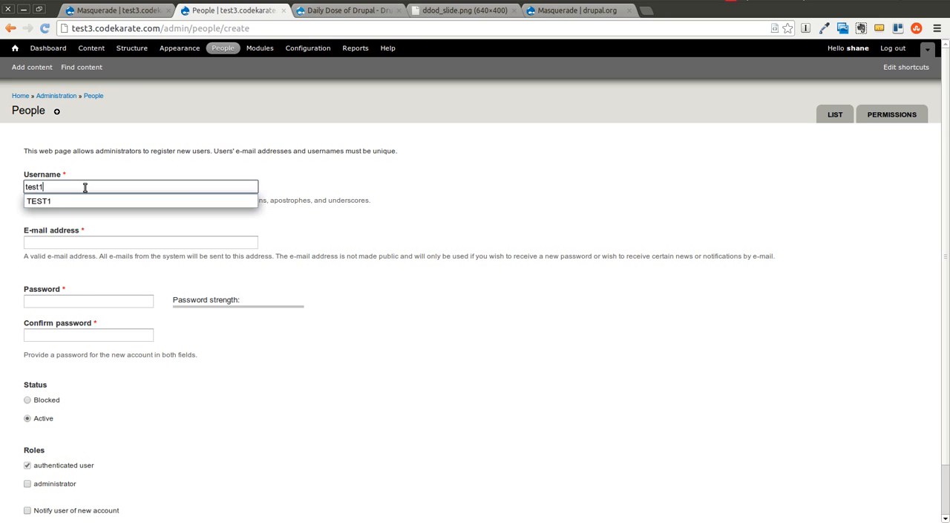
key(Tab)
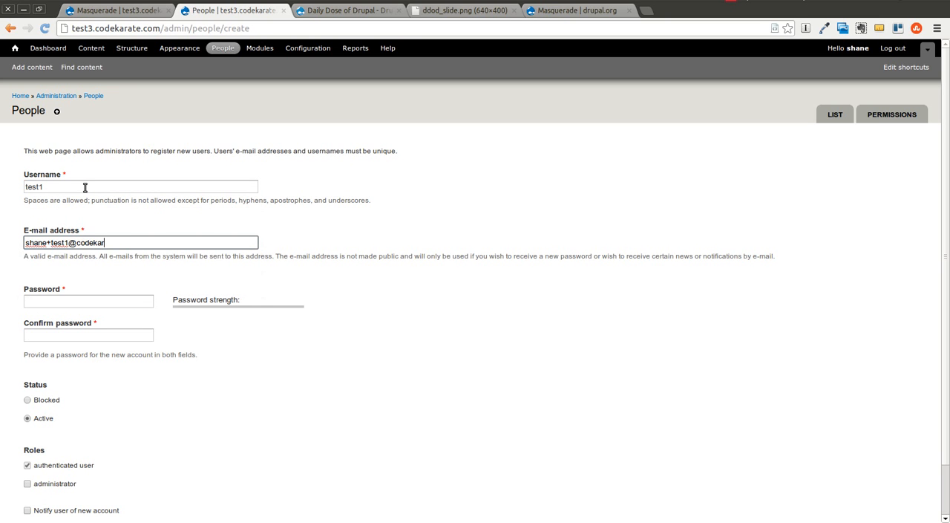
Step: Enter and confirm the account password for the new user and create the account
click(84, 302)
text(test12)
key(Tab)
text(test12)
scroll(103, 321, down, 3)
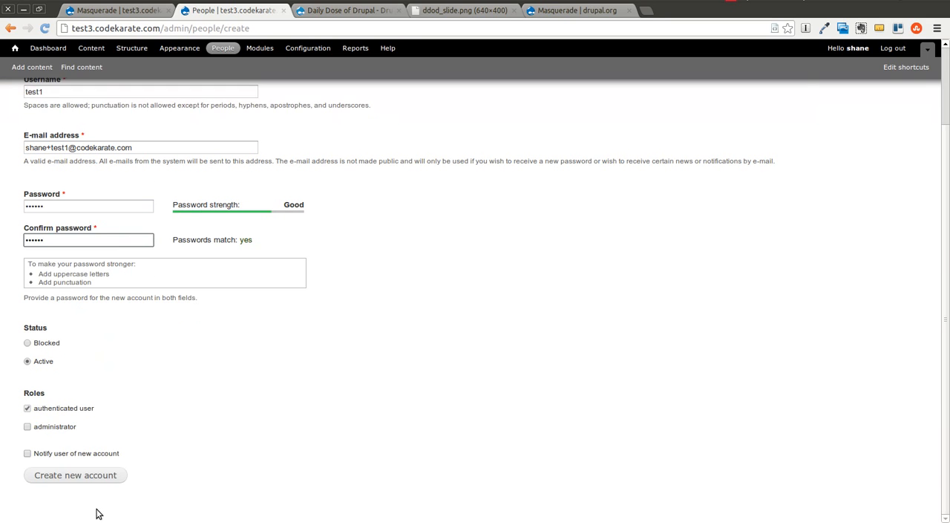
click(46, 473)
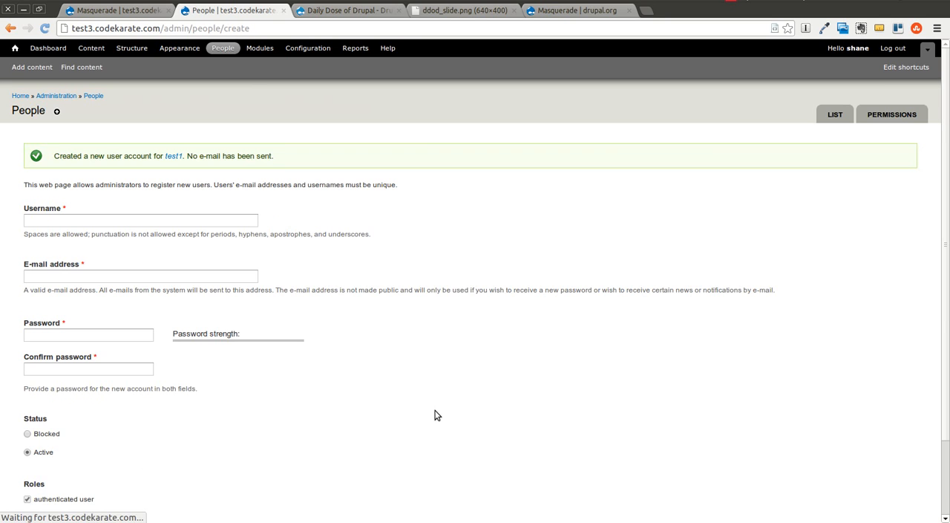
Step: Add a new user role named "site reviewer" on the roles page
click(896, 123)
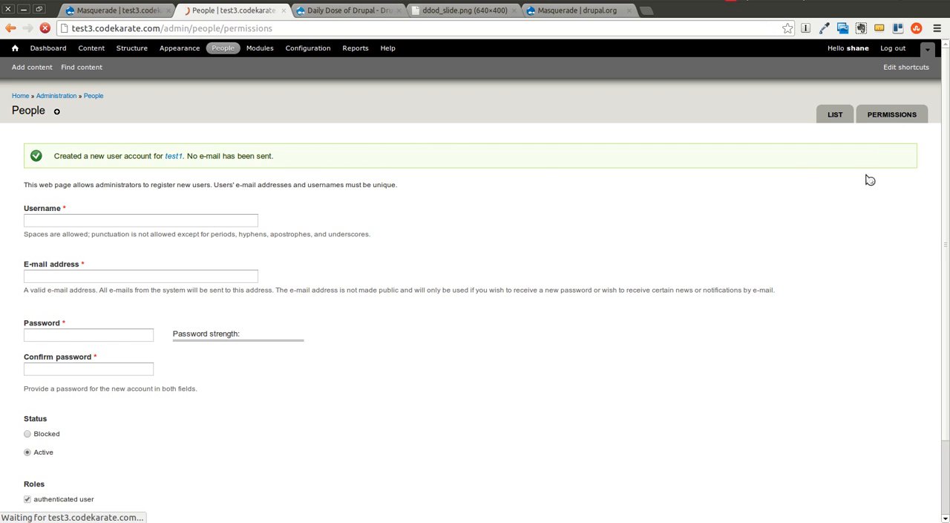
click(897, 140)
click(145, 336)
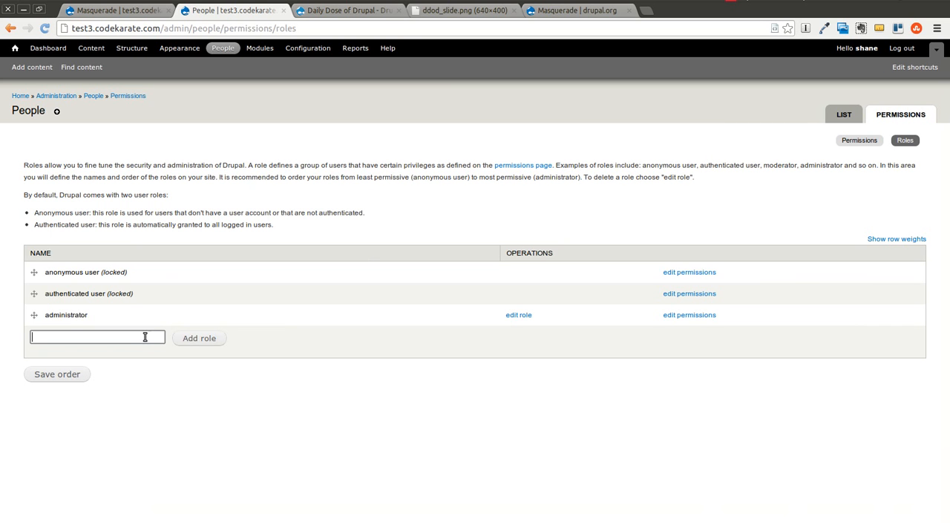
text(site reviewer)
click(193, 339)
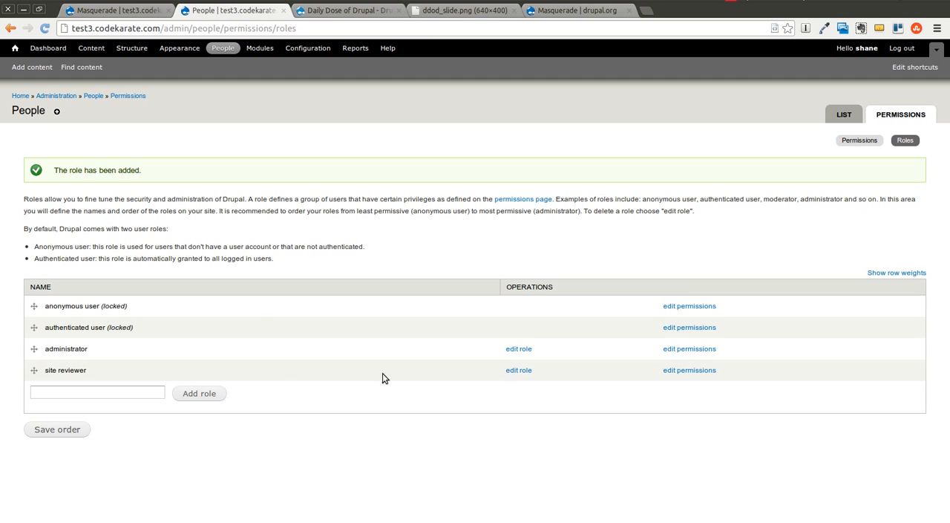
Step: Grant the site reviewer role the "View user profiles" permission and save the permissions
click(674, 371)
scroll(430, 343, down, 3)
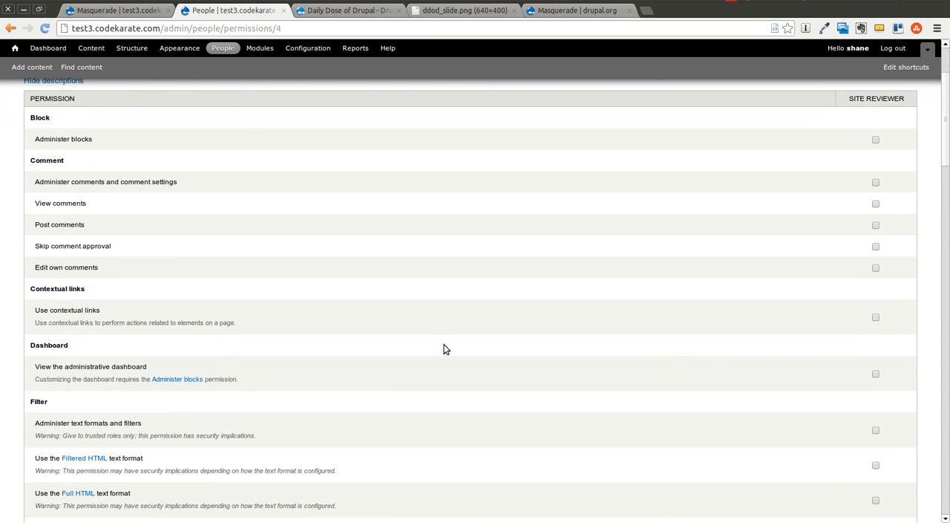
scroll(443, 345, up, 1)
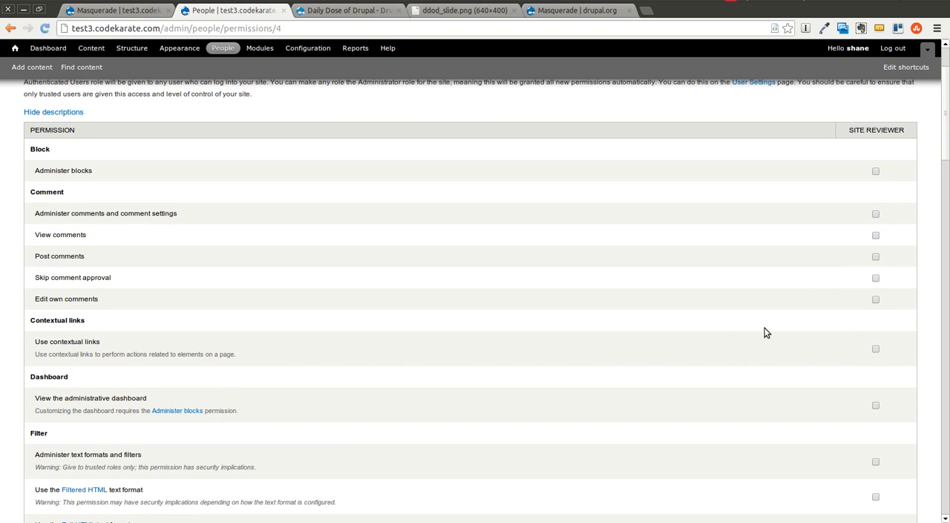
scroll(749, 330, down, 5)
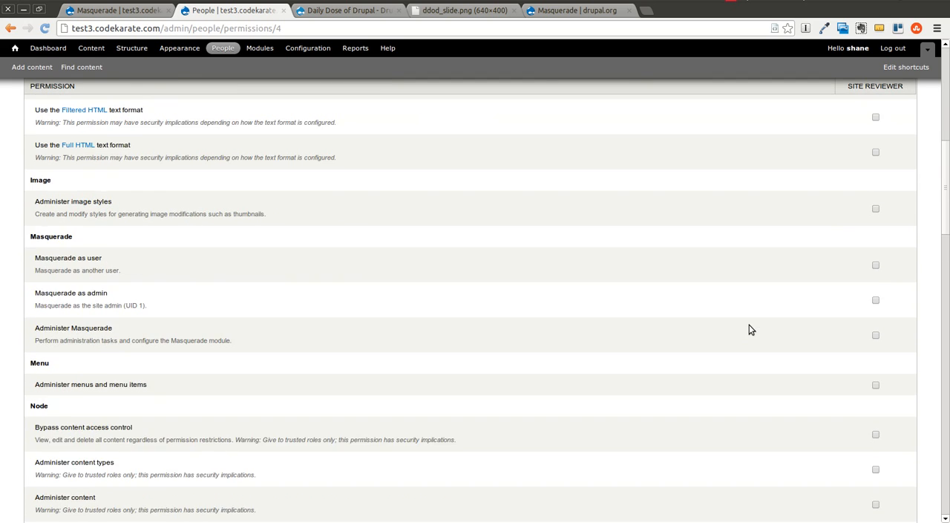
scroll(749, 330, down, 8)
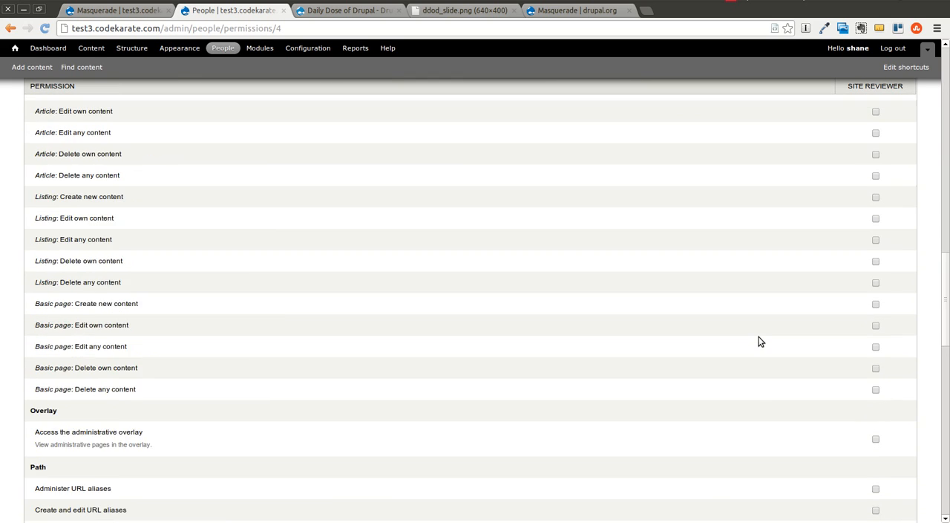
scroll(759, 341, down, 4)
scroll(754, 339, down, 6)
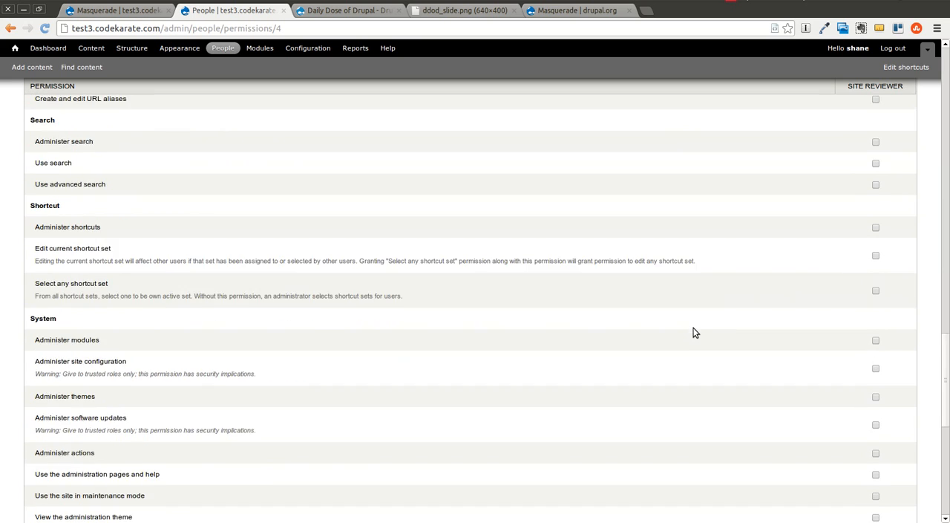
scroll(754, 346, down, 1)
scroll(753, 347, down, 1)
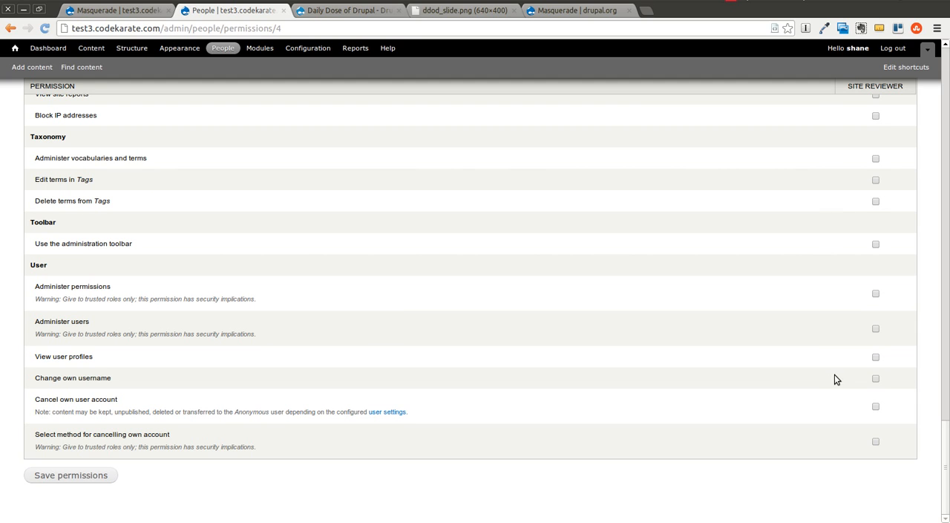
click(876, 358)
click(78, 481)
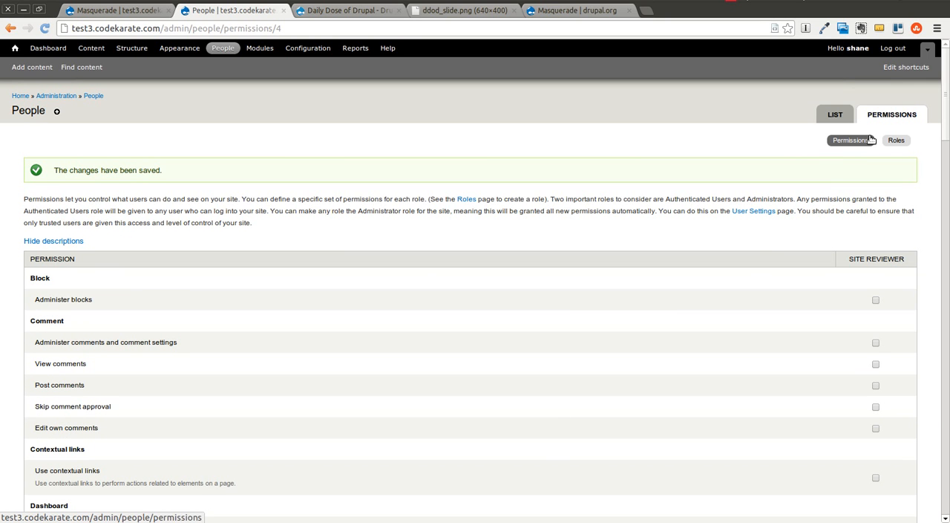
Step: Review the permissions of all roles side by side, comparing site reviewer with authenticated user
click(896, 141)
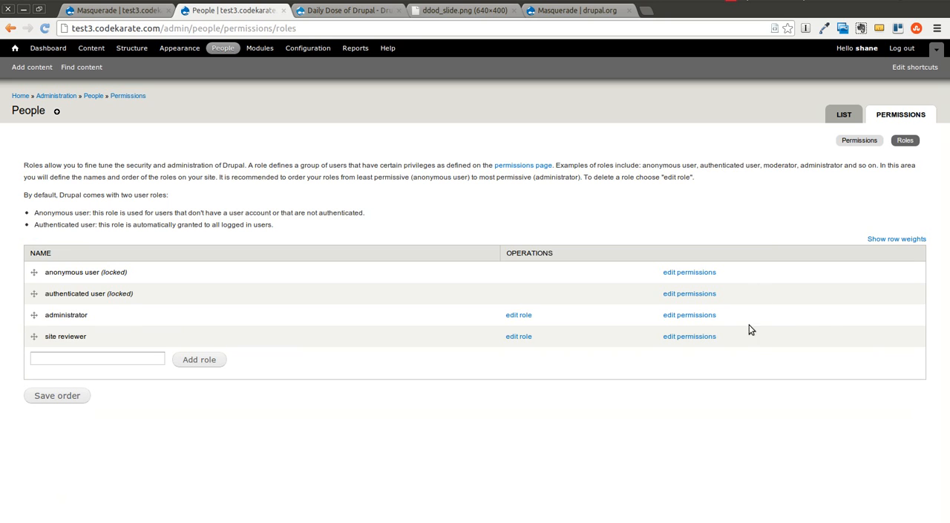
click(682, 294)
click(848, 143)
scroll(770, 265, down, 10)
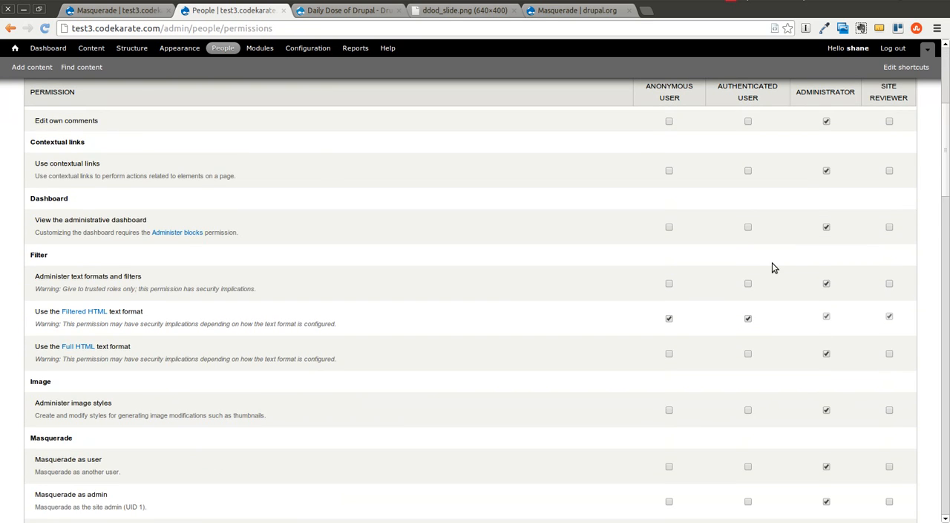
scroll(772, 268, down, 15)
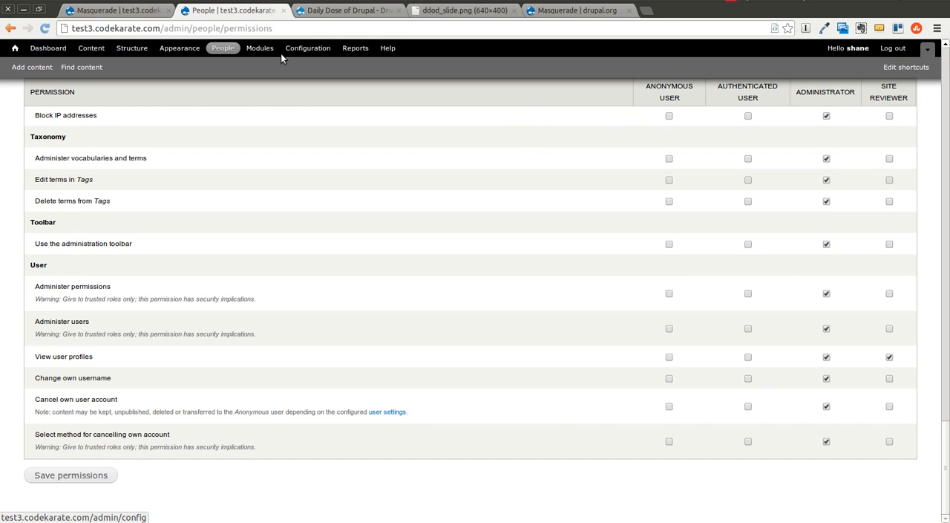
Step: Start adding another user with the username reviewer and enter the account's e-mail address
click(225, 50)
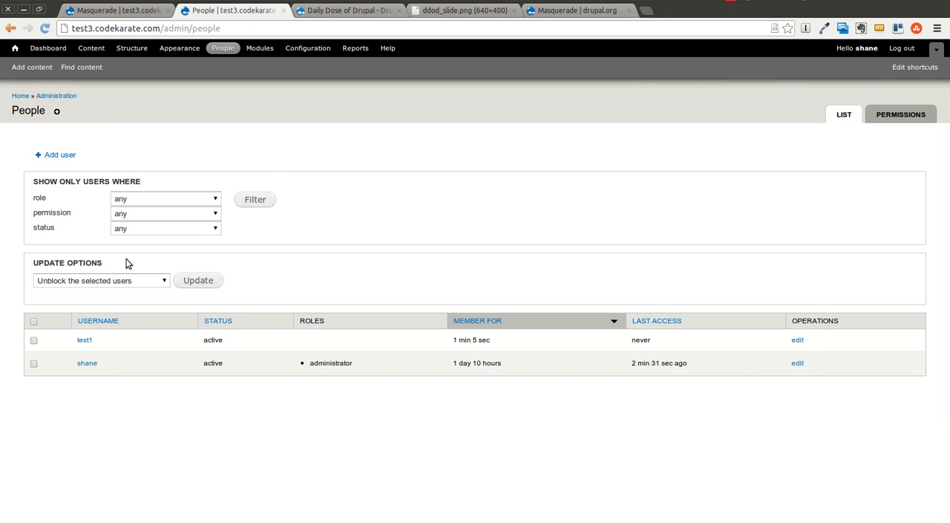
click(60, 156)
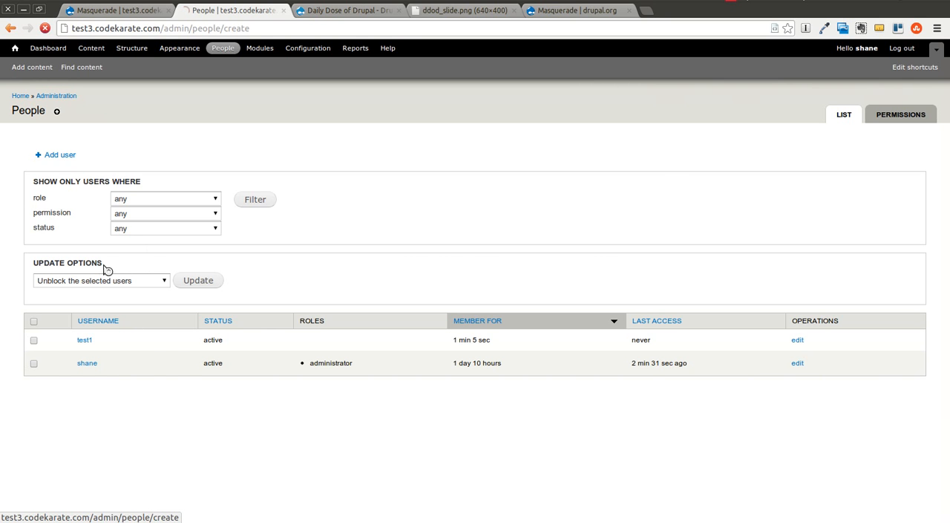
click(104, 192)
text(revi)
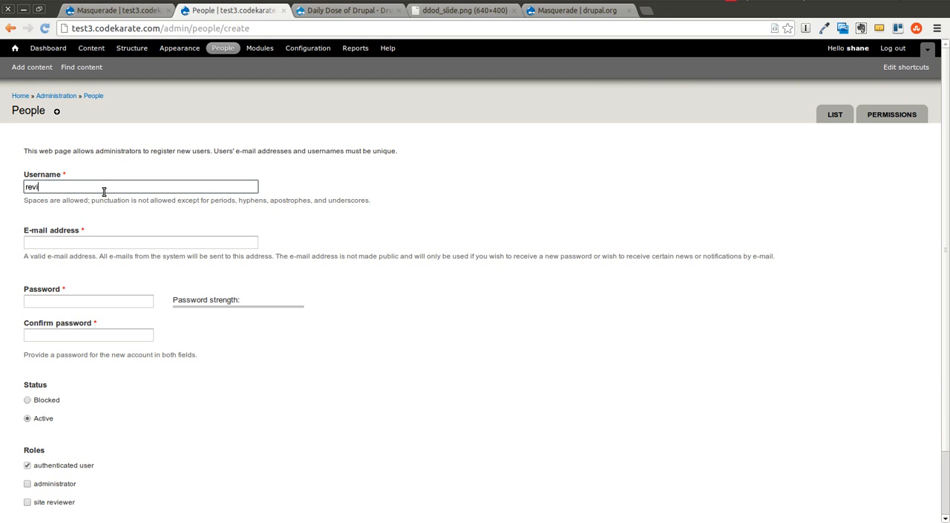
text(ewer)
key(Tab)
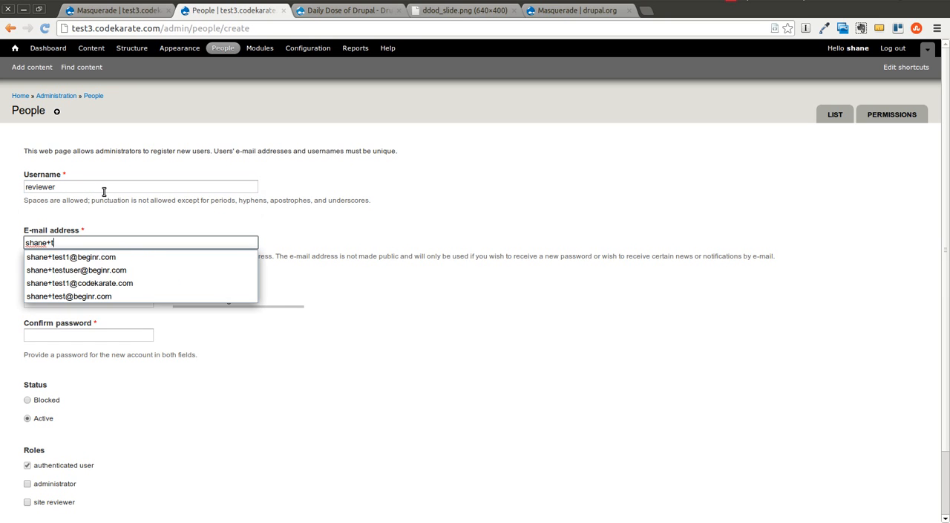
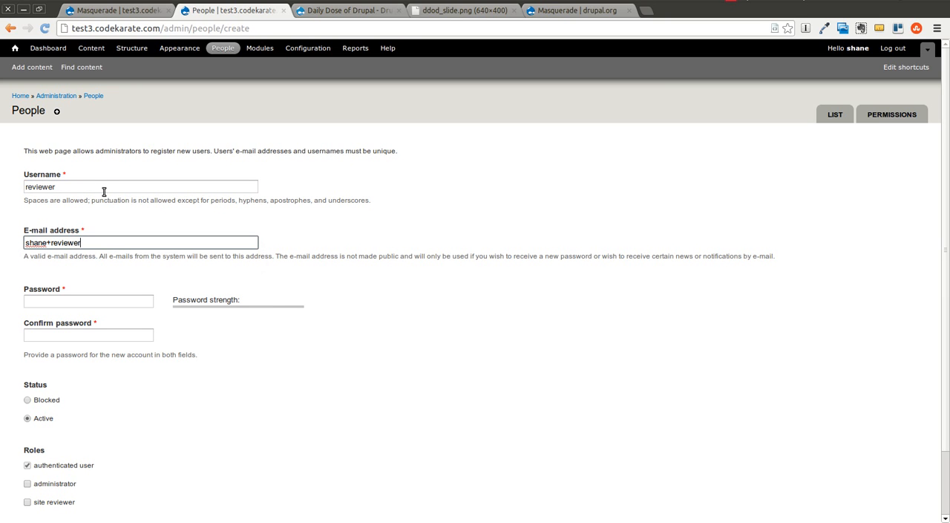
Step: Fill in both account password fields, assign the site reviewer role and try to create the account
key(Tab)
text(*******)
key(Tab)
text(***)
scroll(114, 212, down, 3)
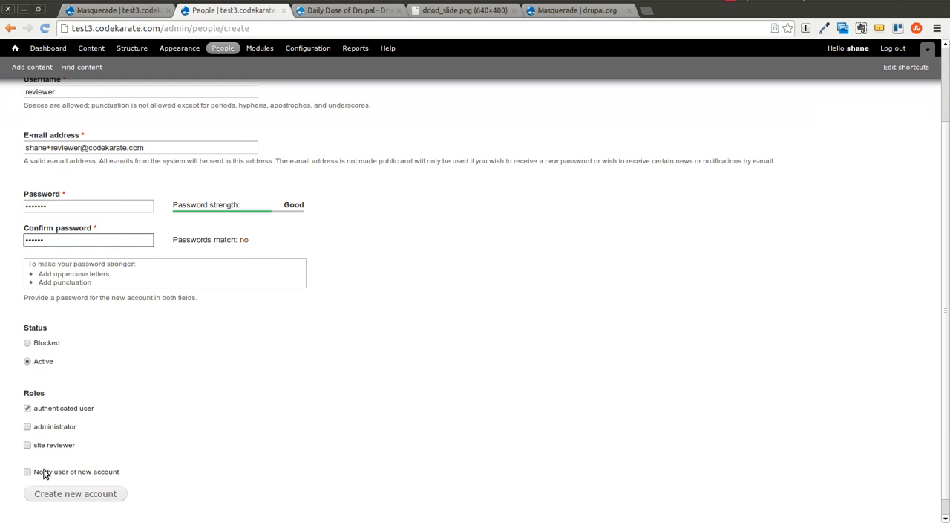
drag(24, 456, 26, 450)
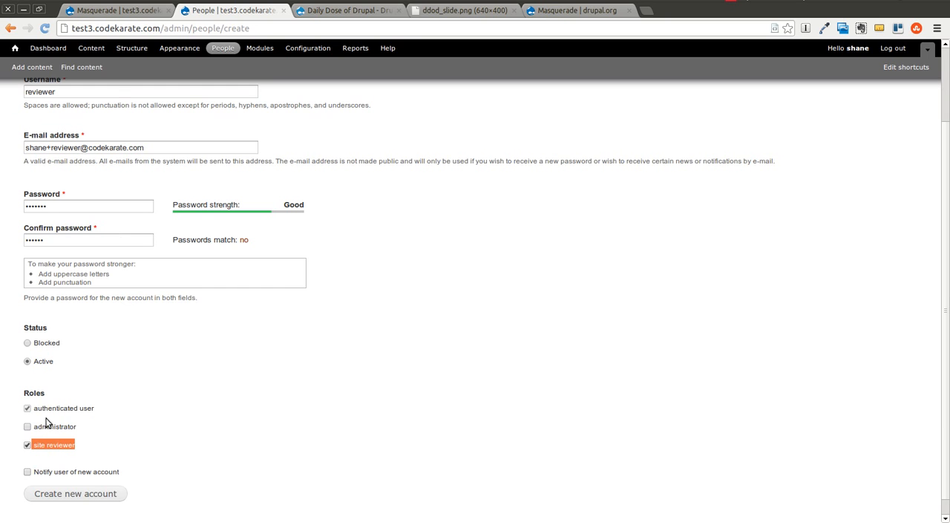
click(77, 494)
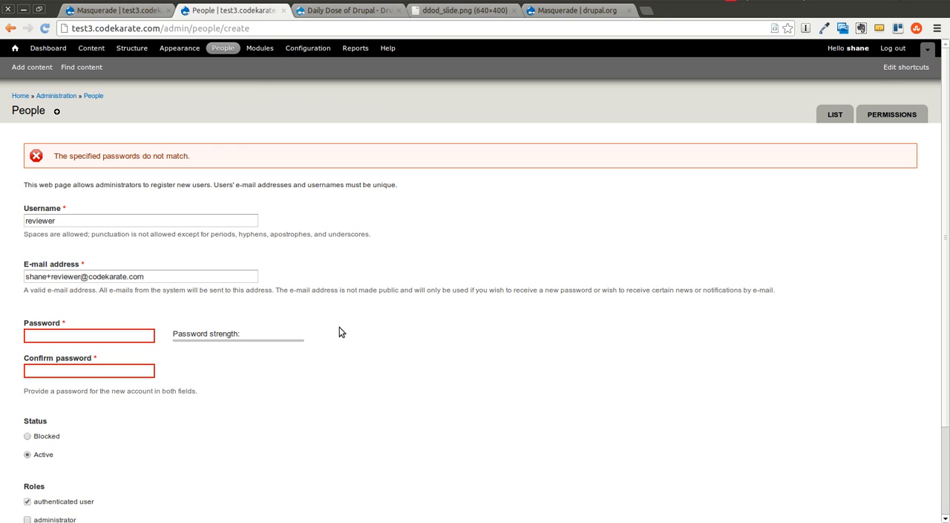
Step: Re-enter and confirm the account password, create the reviewer account and return to the list of users
click(61, 334)
text(******)
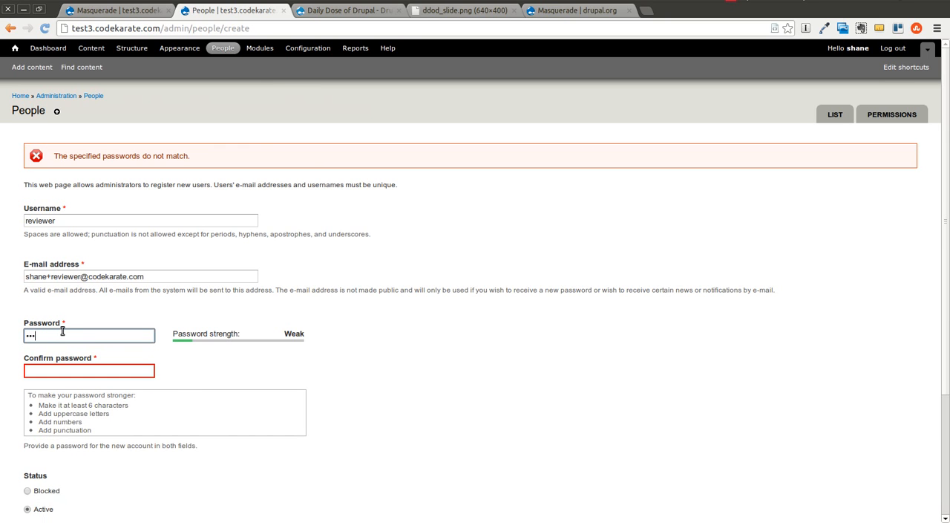
key(Tab)
text(***)
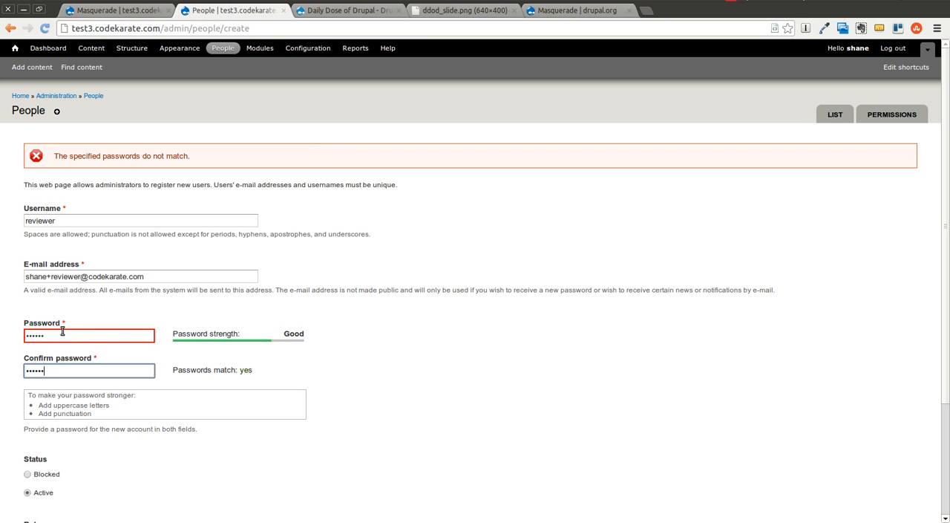
scroll(269, 394, down, 4)
click(106, 479)
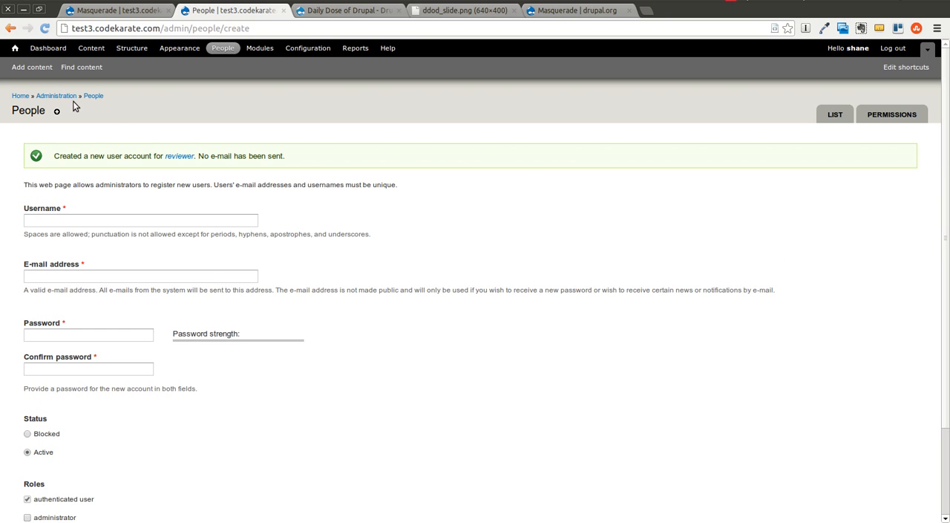
click(93, 96)
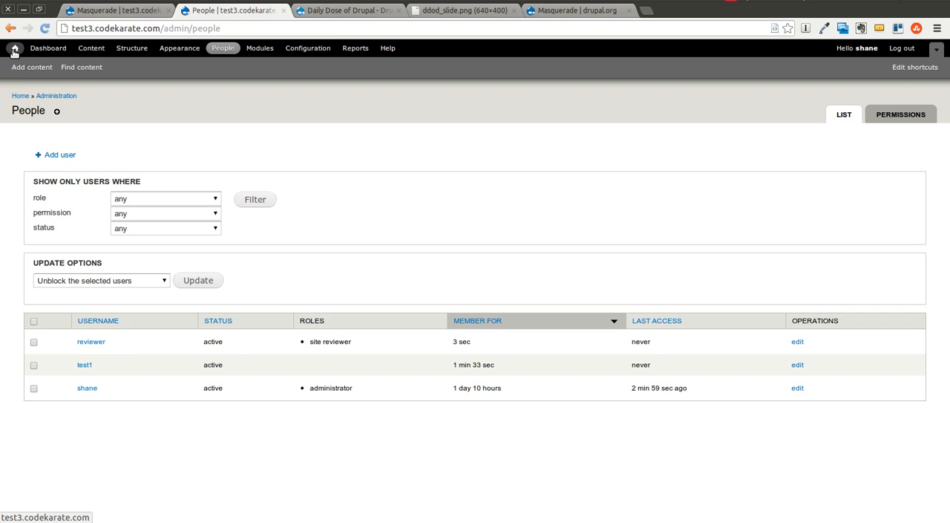
Step: Set the Menu Quick Switch user to reviewer in the Masquerade configuration
click(137, 11)
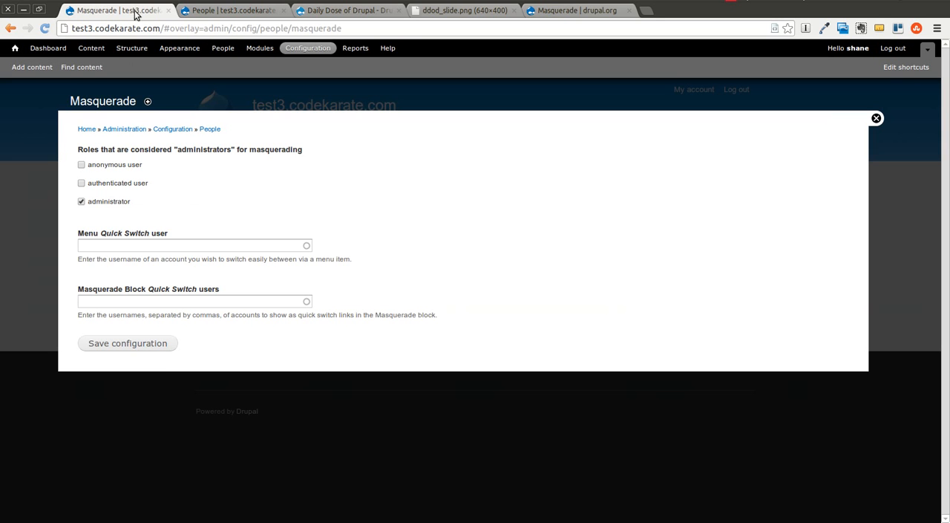
click(164, 247)
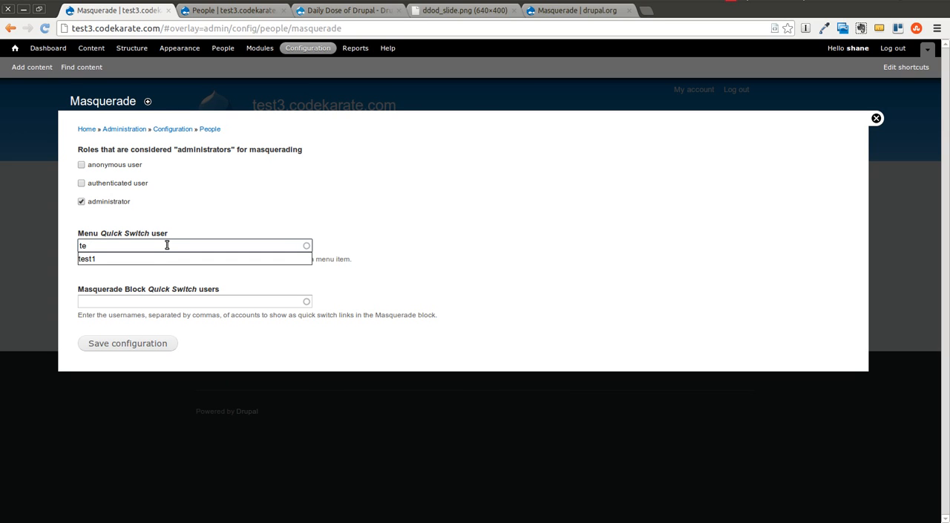
key(BackSpace)
key(BackSpace)
text(reviewer)
key(Down)
key(Tab)
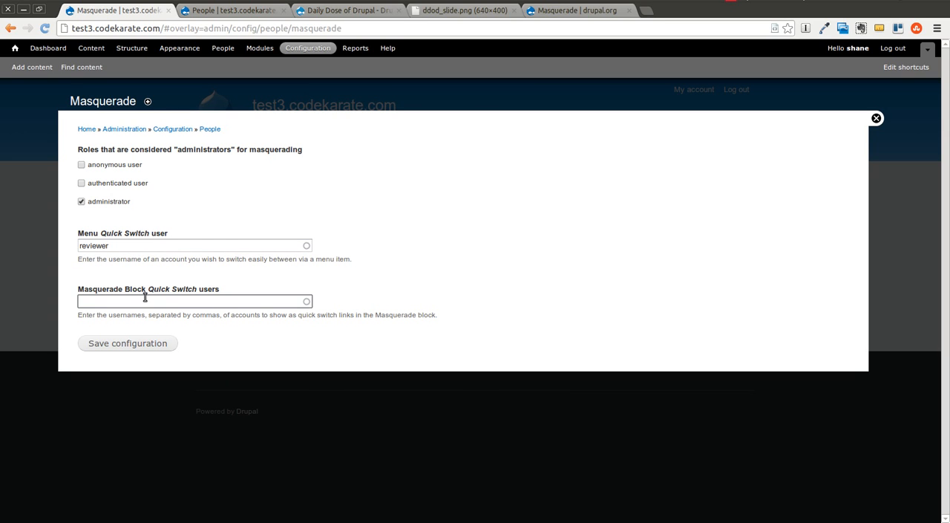
Step: Set the Masquerade Block Quick Switch users to "reviewer, test1" and save the configuration
text(re)
key(Down)
key(Tab)
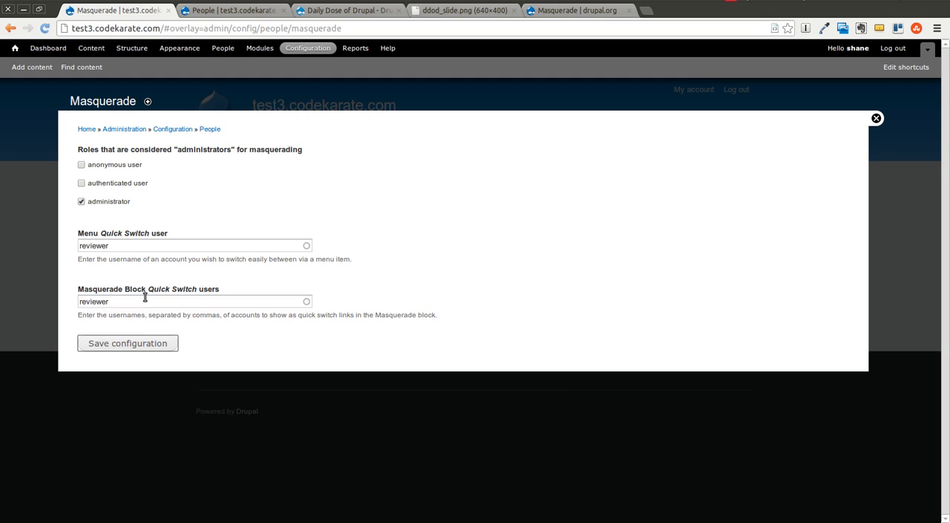
click(145, 298)
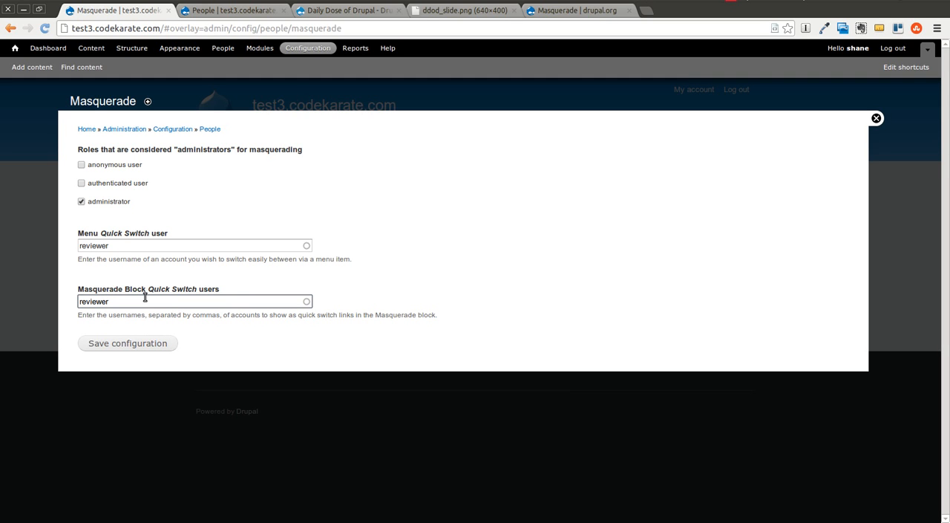
text(, te)
key(Down)
key(Tab)
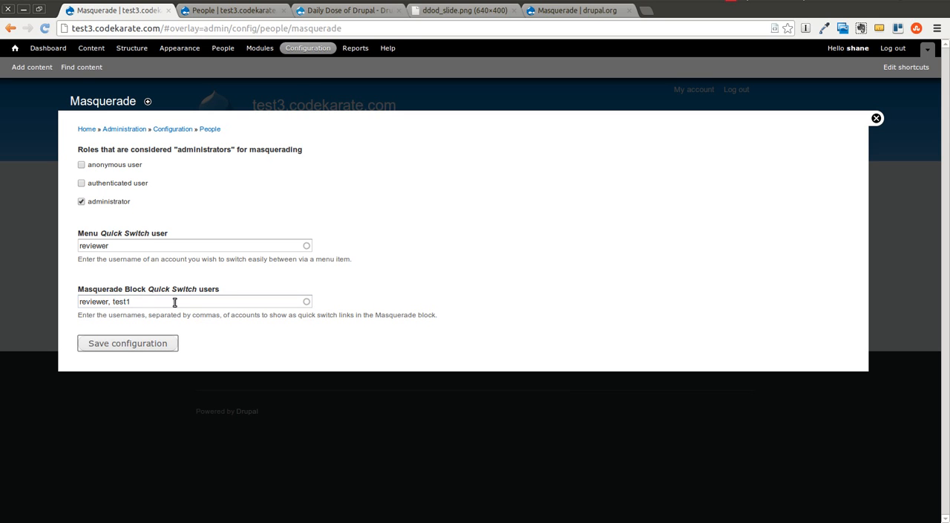
click(170, 344)
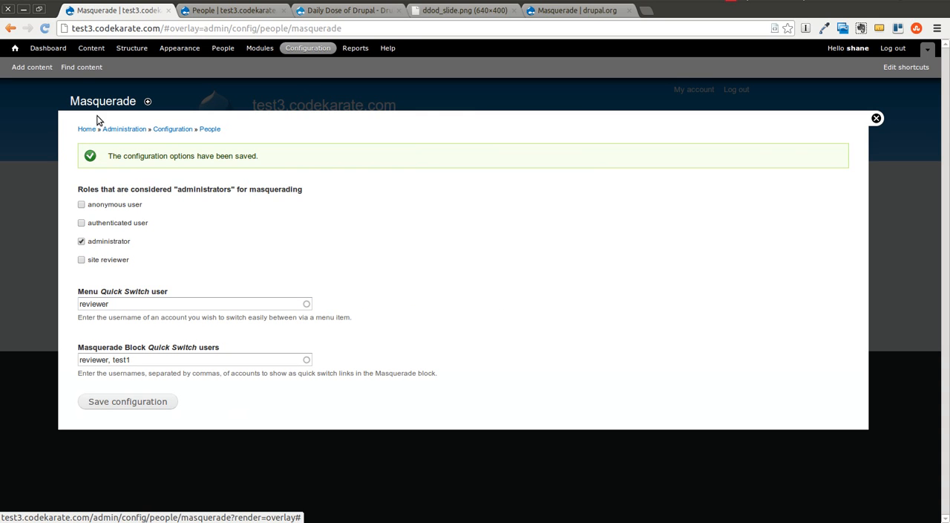
Step: Masquerade as reviewer from the site's home page and open that user's account page
click(88, 130)
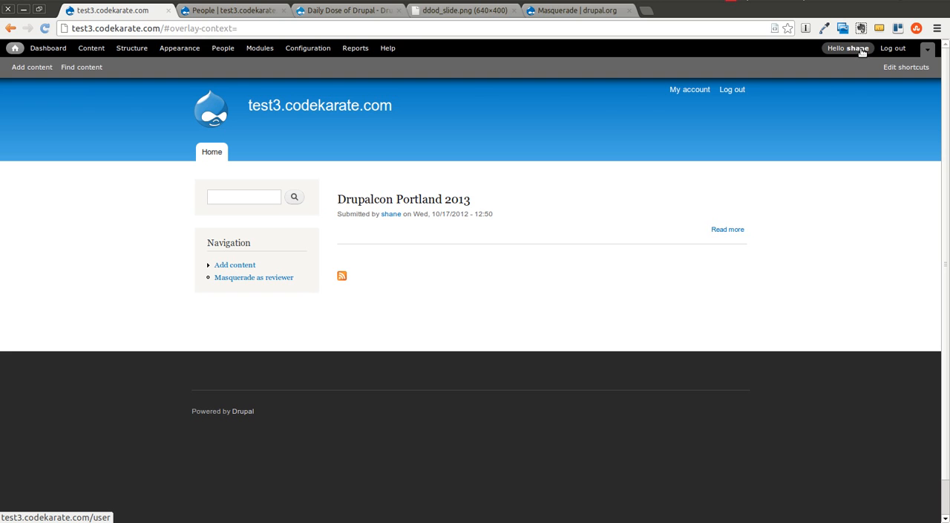
click(258, 279)
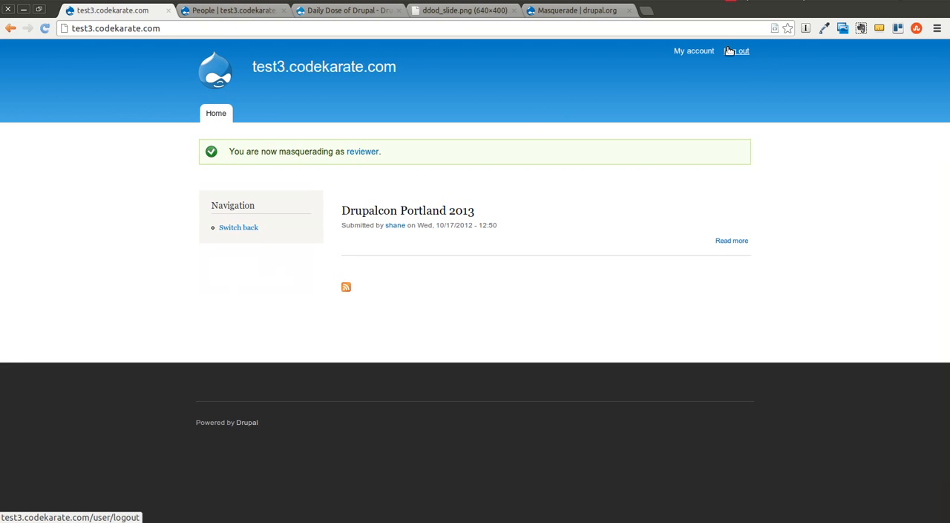
click(682, 54)
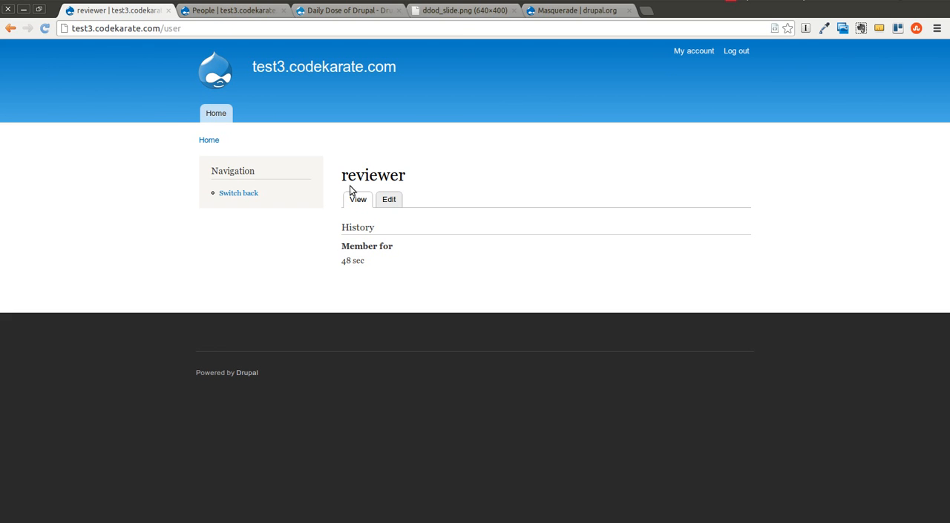
Step: Look over the reviewer account's edit form and switch back to the original administrator account
drag(348, 178, 407, 177)
click(393, 201)
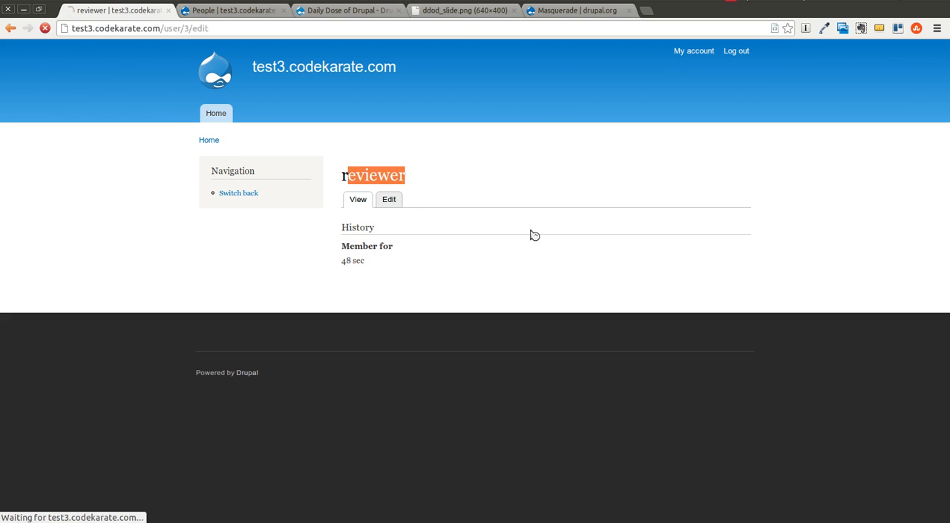
scroll(530, 236, down, 3)
scroll(543, 259, up, 3)
click(358, 254)
drag(349, 260, 498, 258)
click(651, 258)
scroll(680, 268, up, 1)
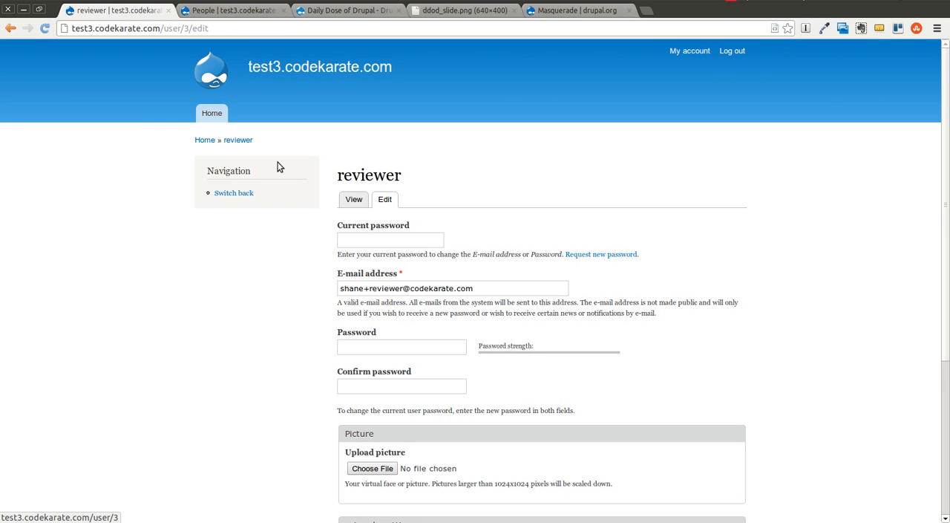
click(223, 196)
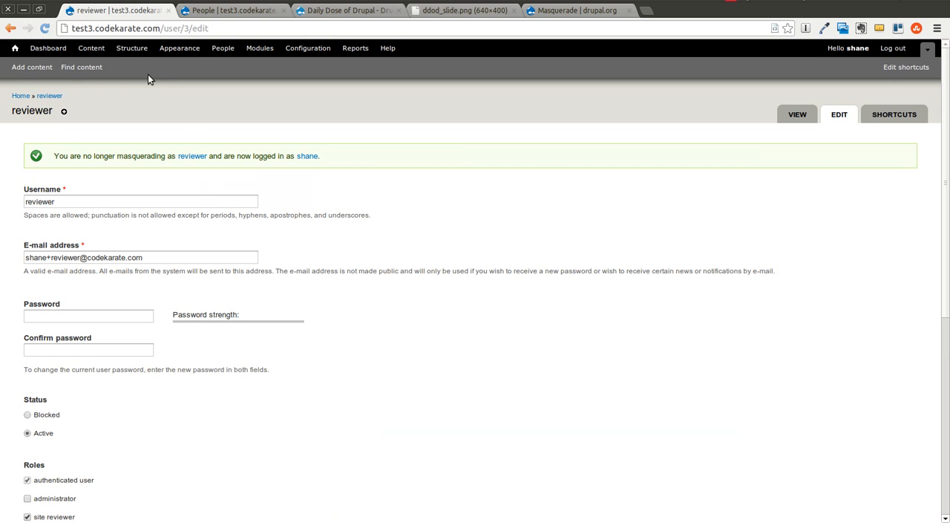
Step: Assign the Masquerade block to the Sidebar first region of the Bartik theme and save the block layout
click(131, 48)
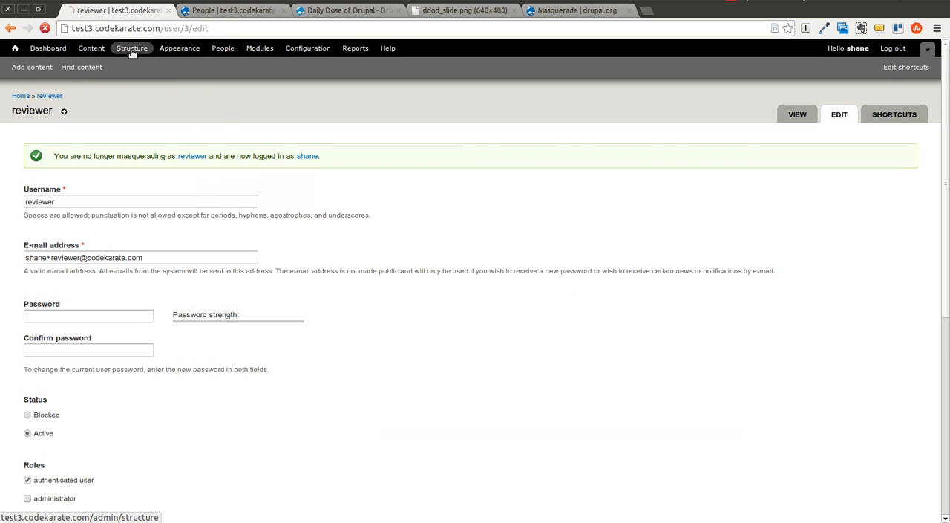
click(75, 152)
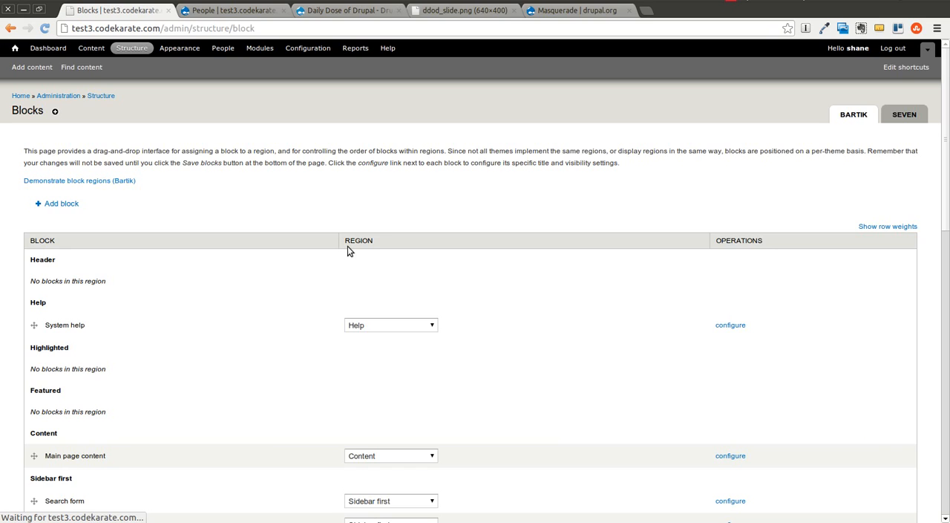
scroll(278, 284, down, 10)
click(380, 287)
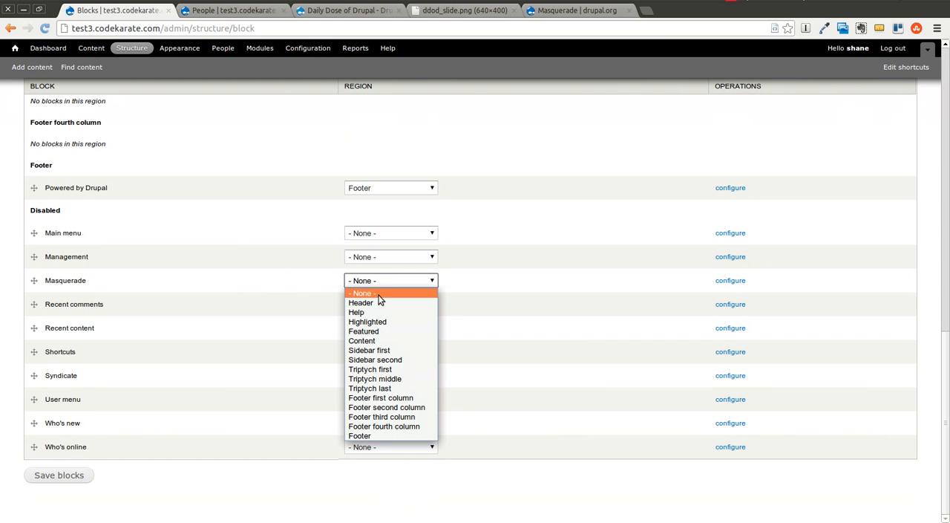
click(386, 346)
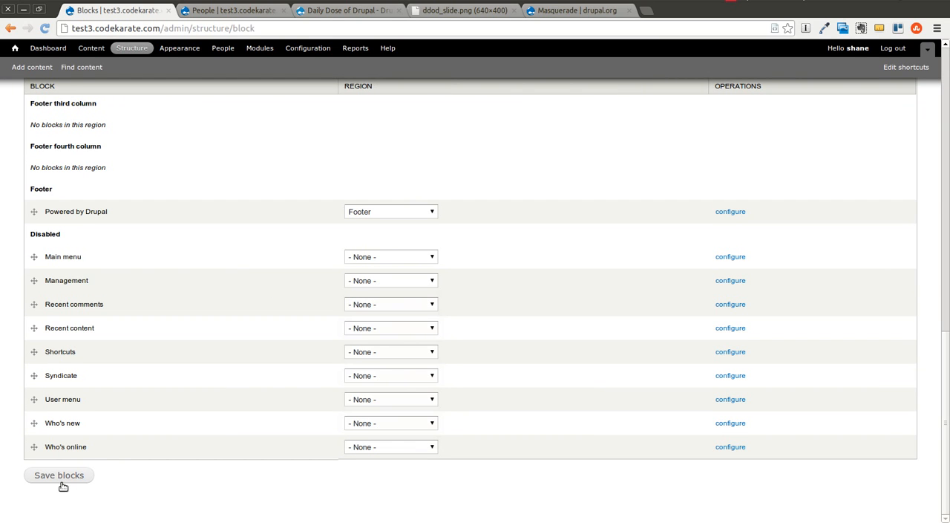
click(62, 481)
Step: Masquerade as test1 through the Masquerade block on the home page, and switch back to the administrator account
click(23, 96)
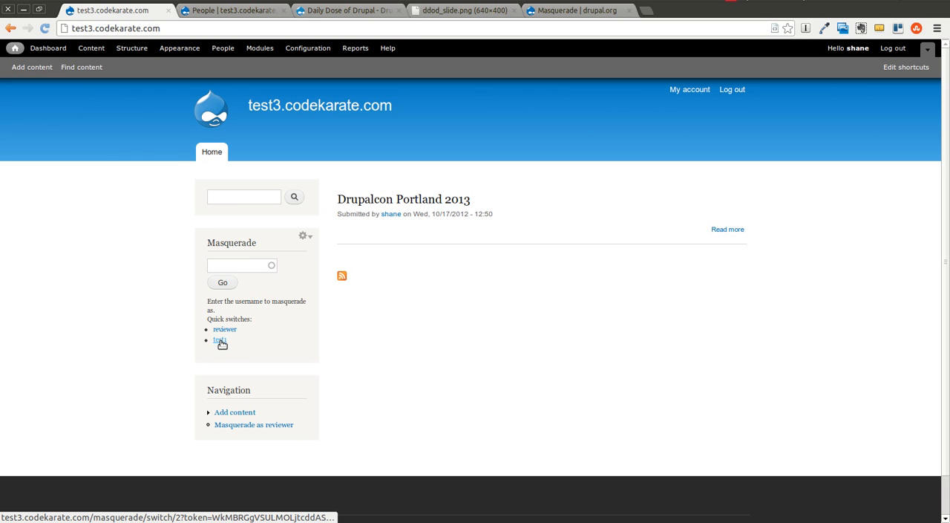
click(220, 341)
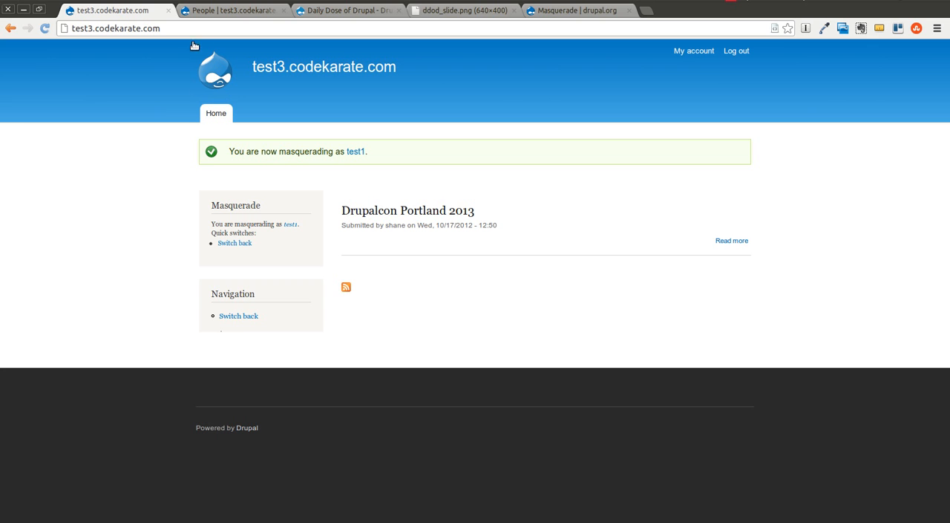
click(235, 243)
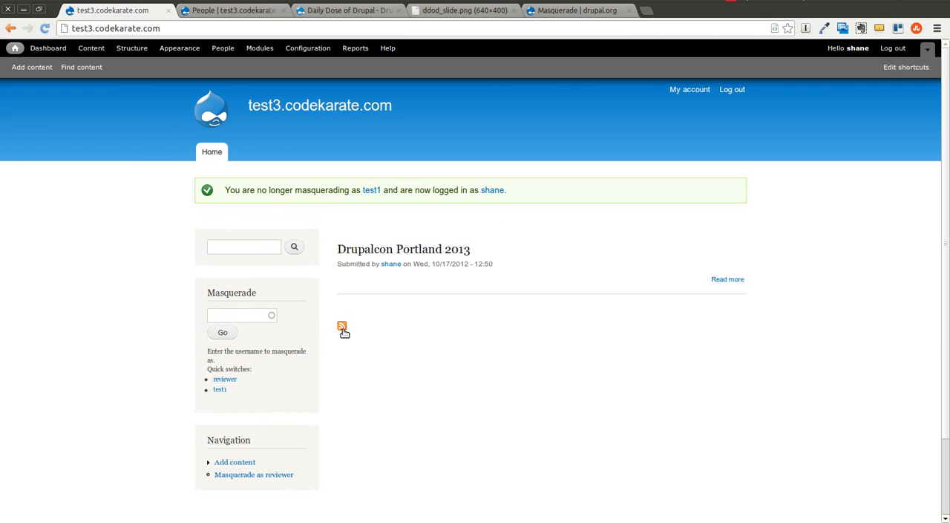
Step: Masquerade as test1, try to view the profile page at test3.codekarate.com/user/1, and switch back to the administrator account
click(230, 10)
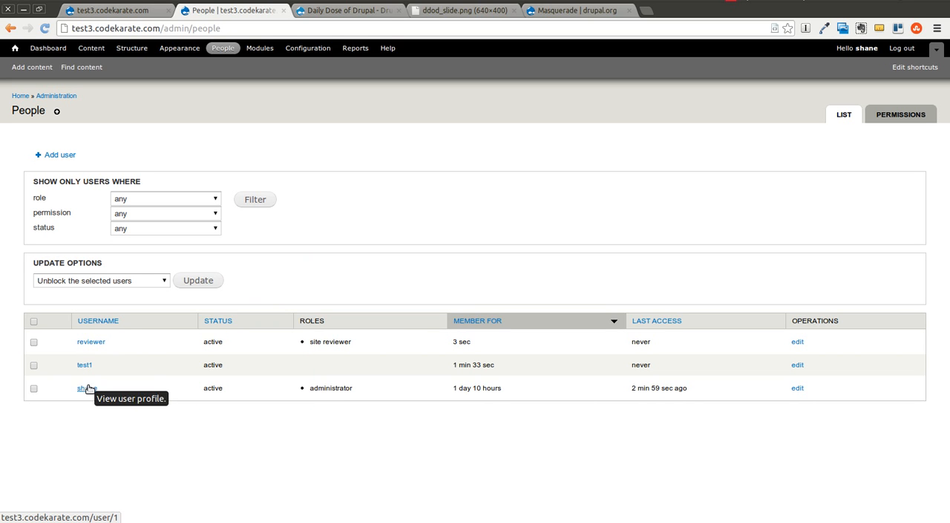
click(112, 11)
click(219, 389)
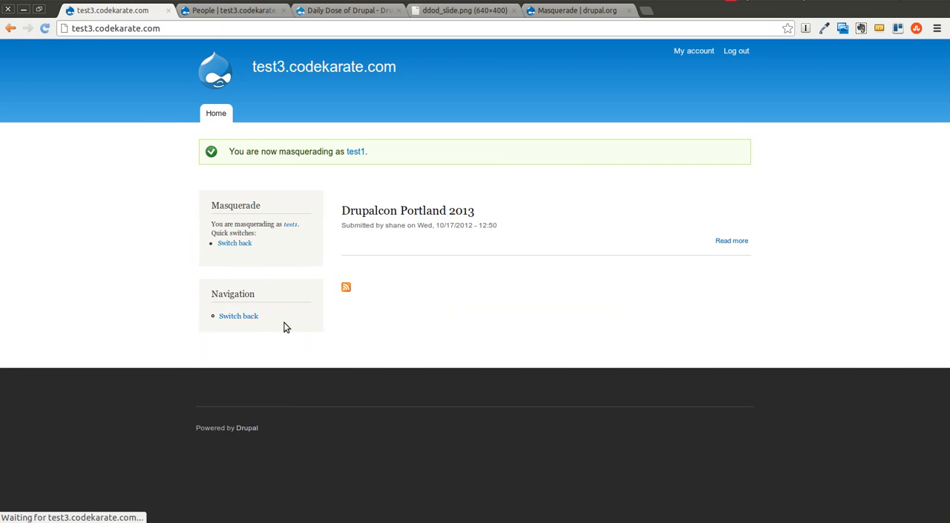
click(229, 29)
text(/user/1)
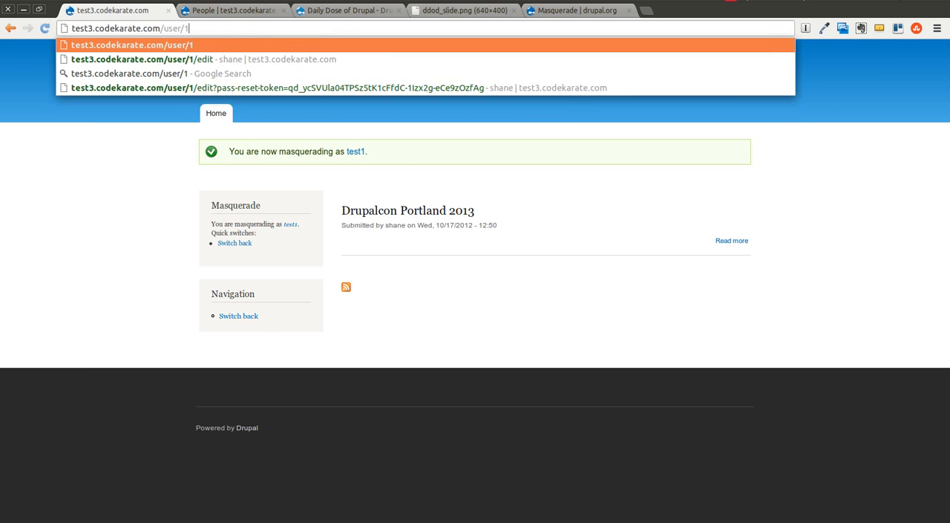
key(Return)
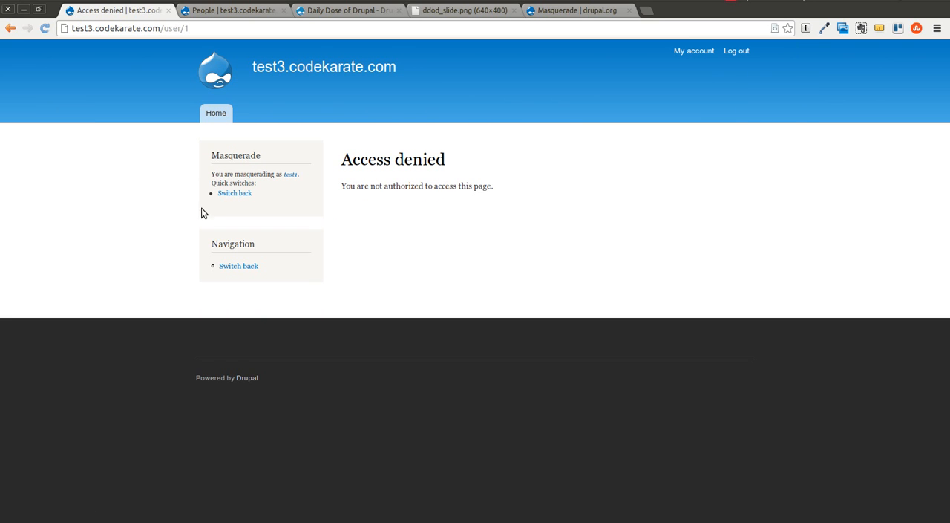
click(237, 194)
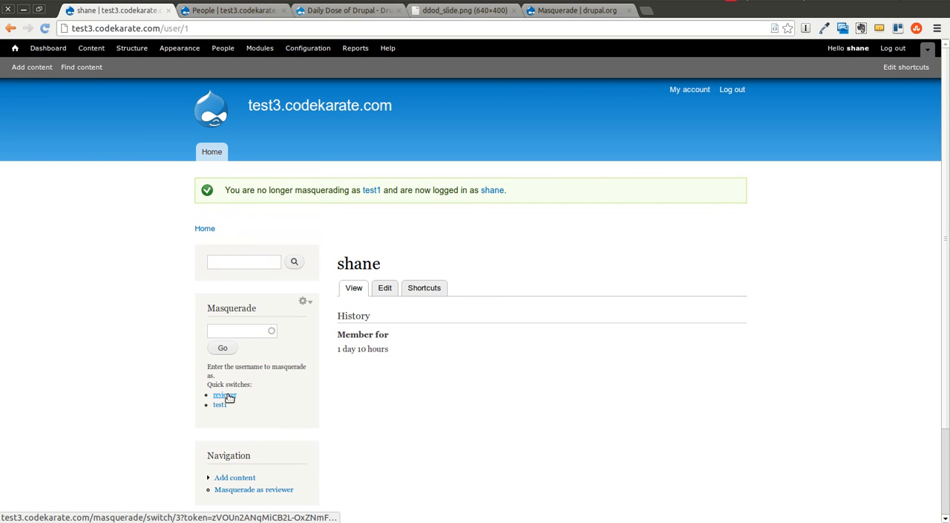
Step: Masquerade as reviewer, reload the user/1 profile page to check its access, and switch back to the administrator account
click(221, 395)
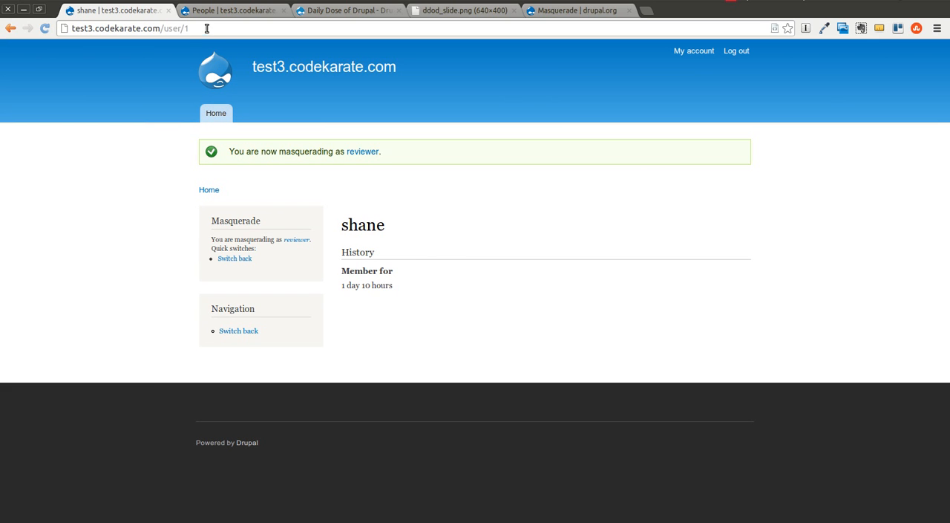
key(F5)
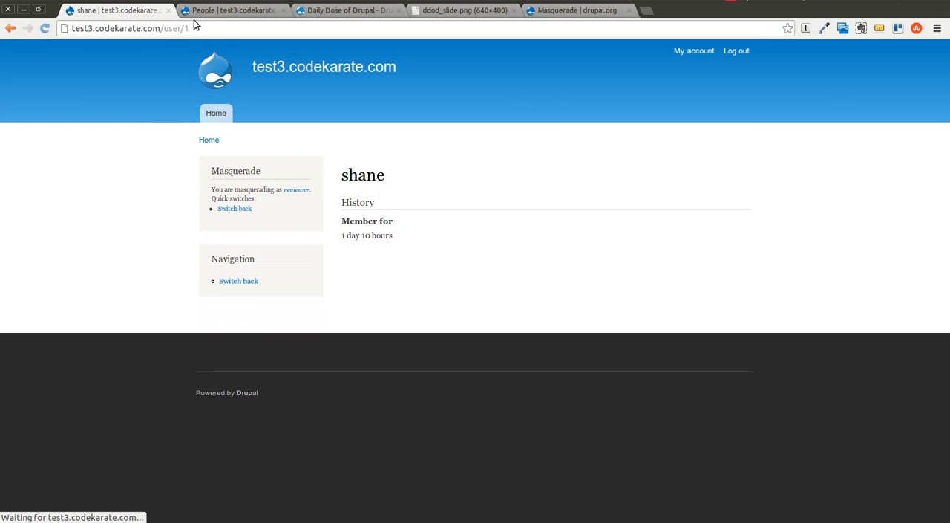
drag(344, 175, 414, 232)
click(332, 288)
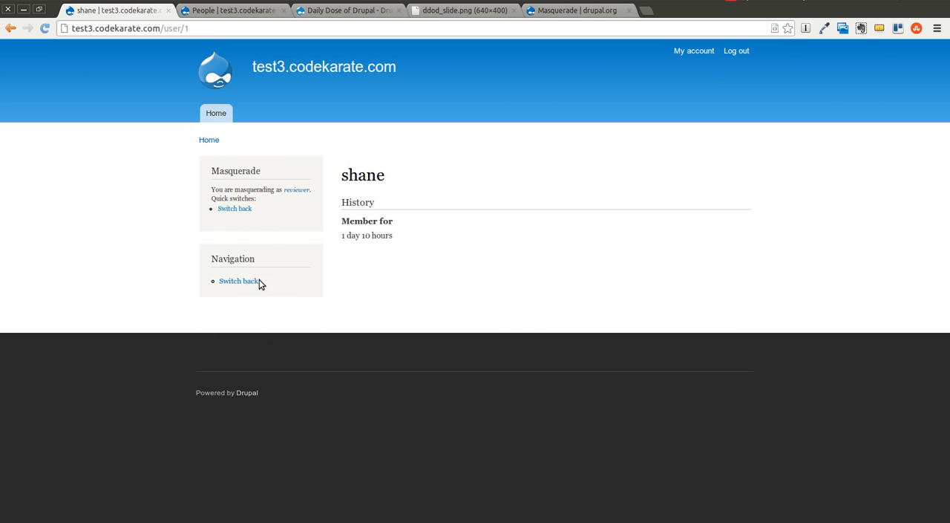
click(245, 282)
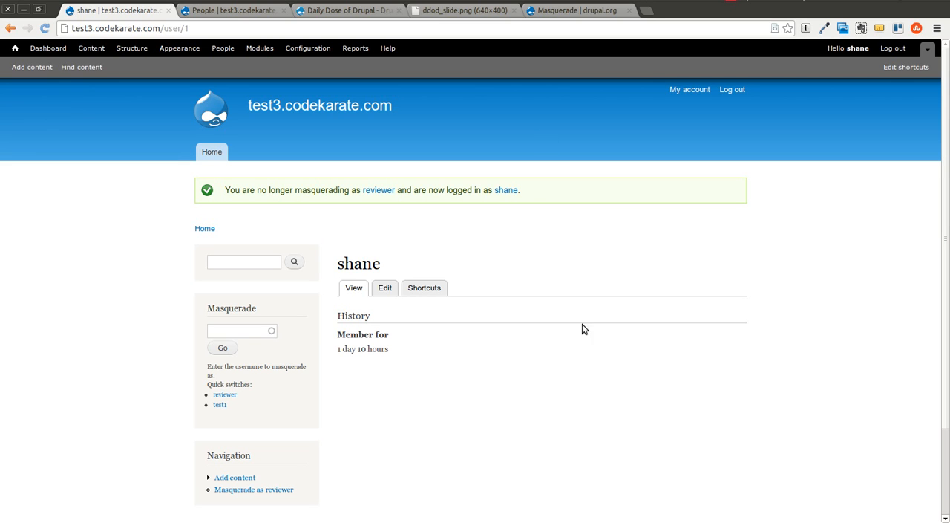
Step: View the ddod_slide.png contact slide and the Daily Dose of Drupal training videos page
click(458, 11)
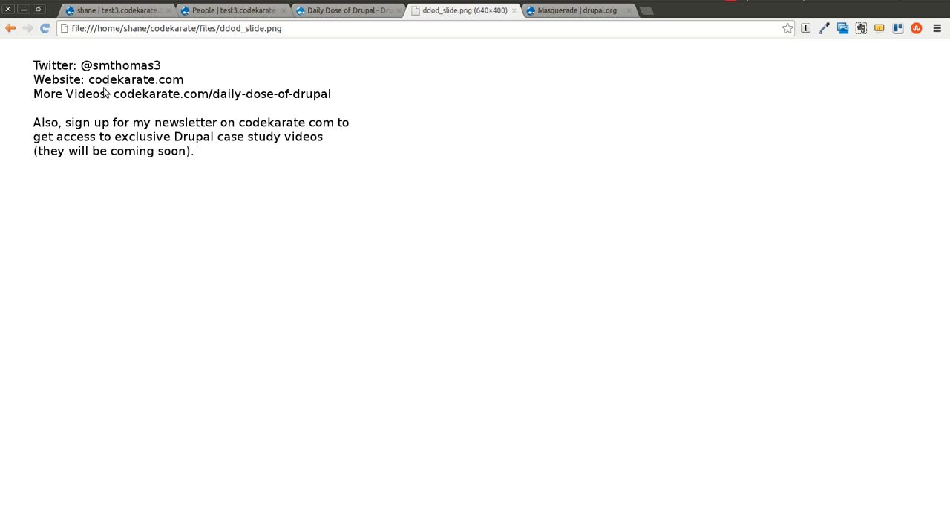
click(319, 13)
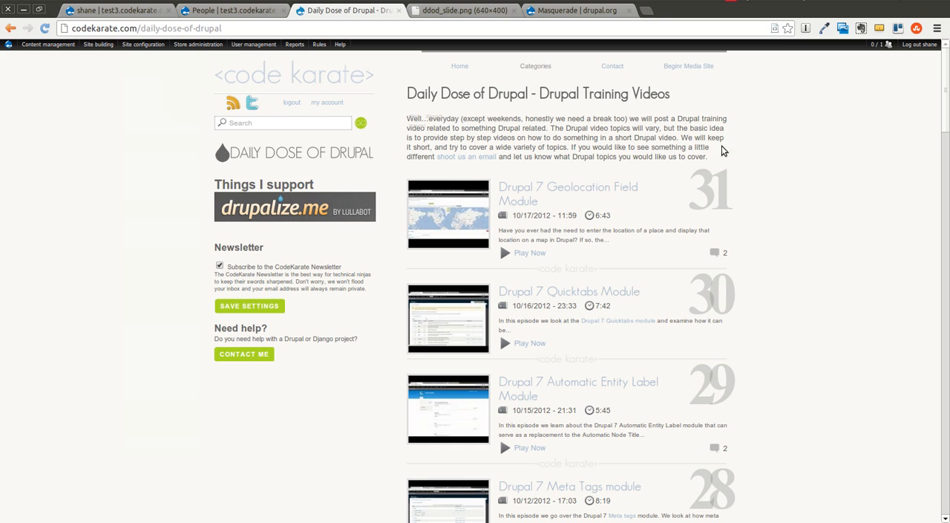
click(730, 1)
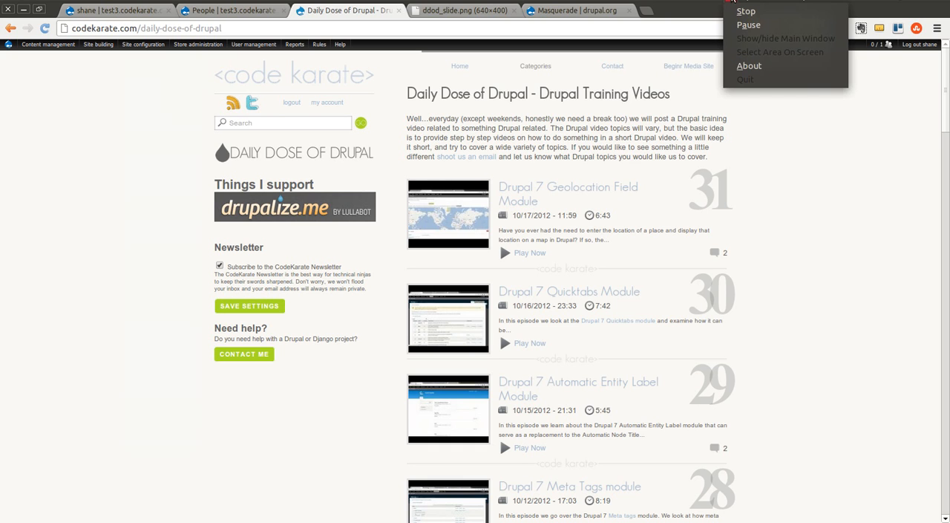